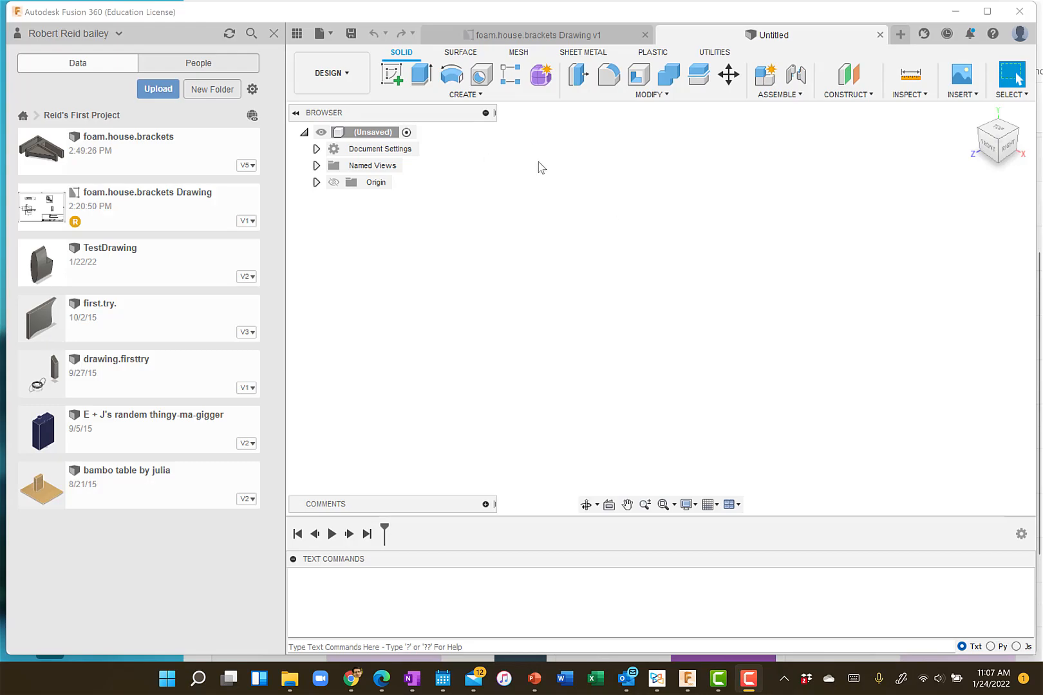
Step: Sketch a 2 cm diameter circle centred on the origin on the horizontal plane and finish the sketch
click(396, 83)
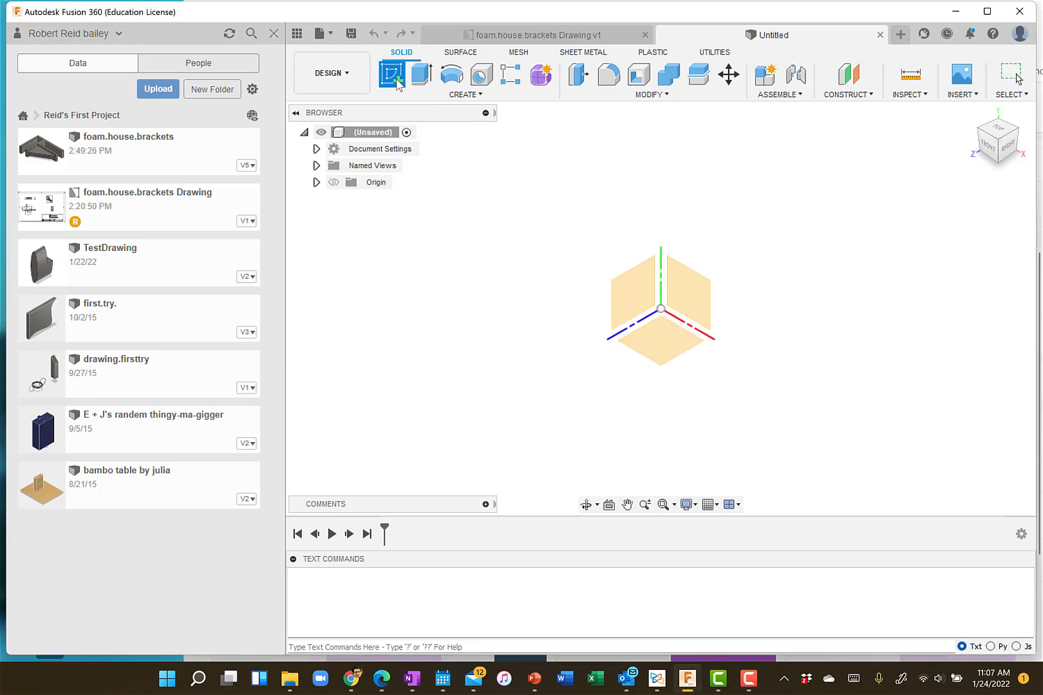
click(669, 346)
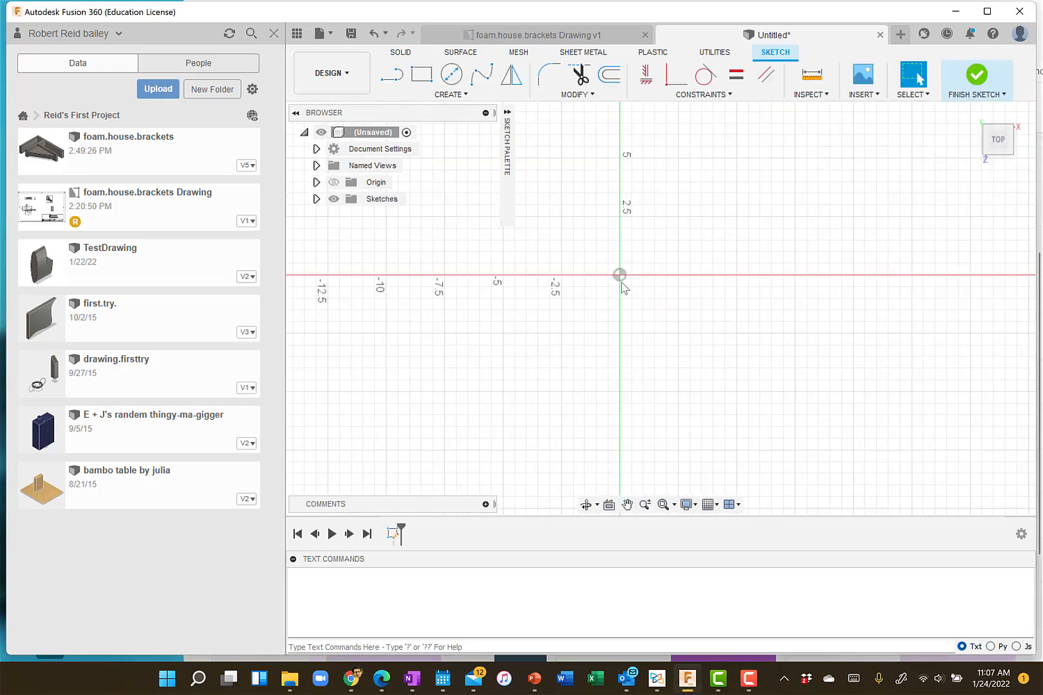
click(450, 75)
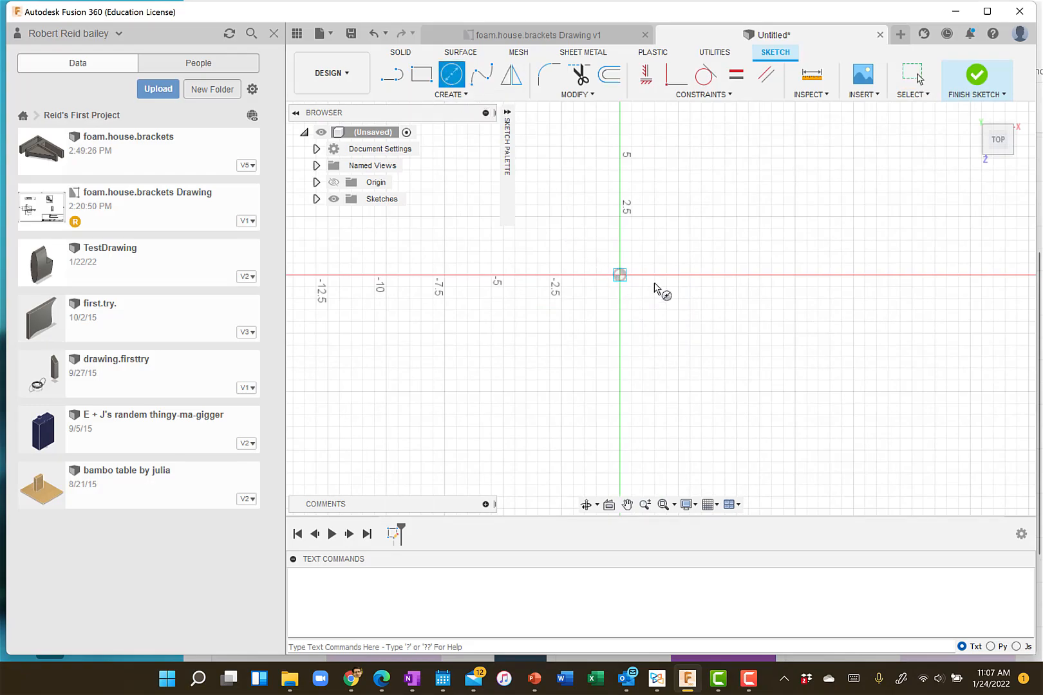
click(632, 280)
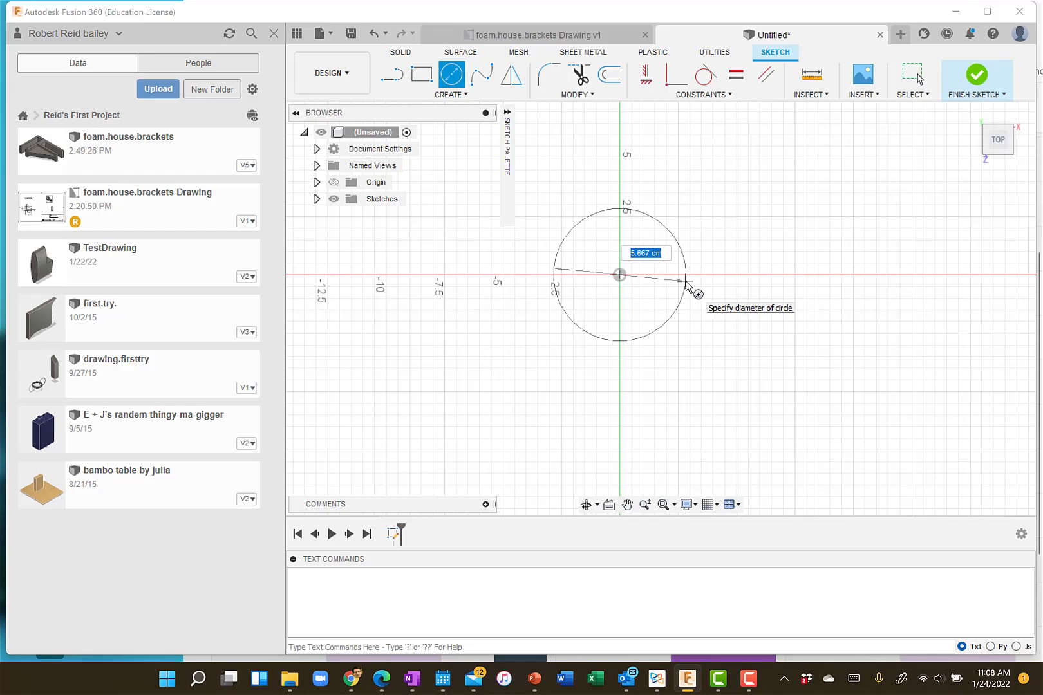
text(2)
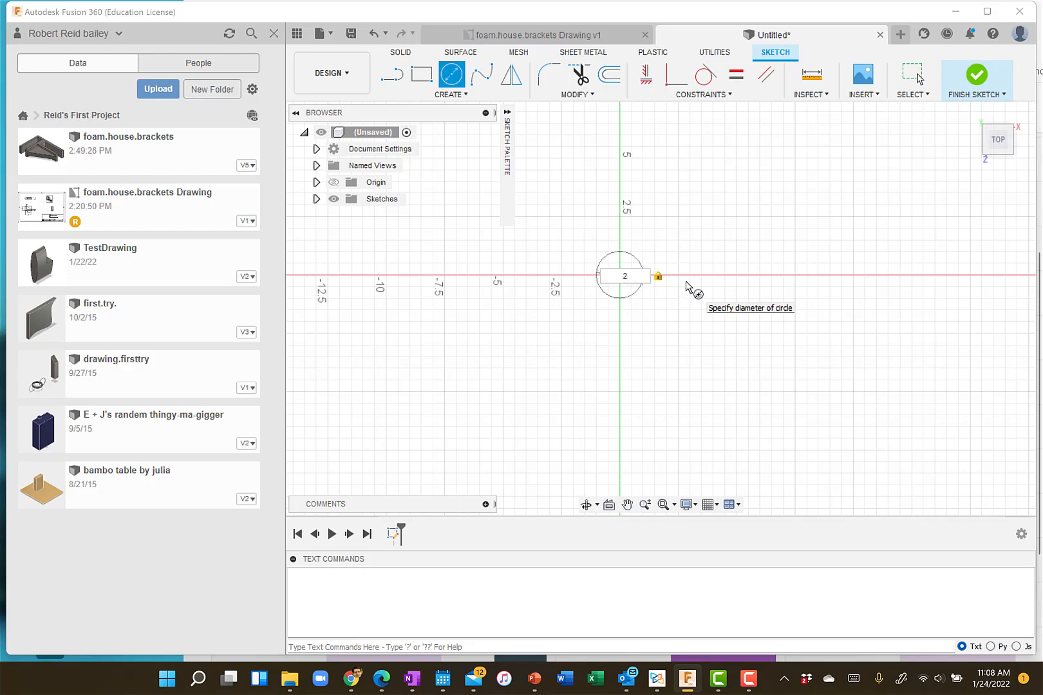
key(Return)
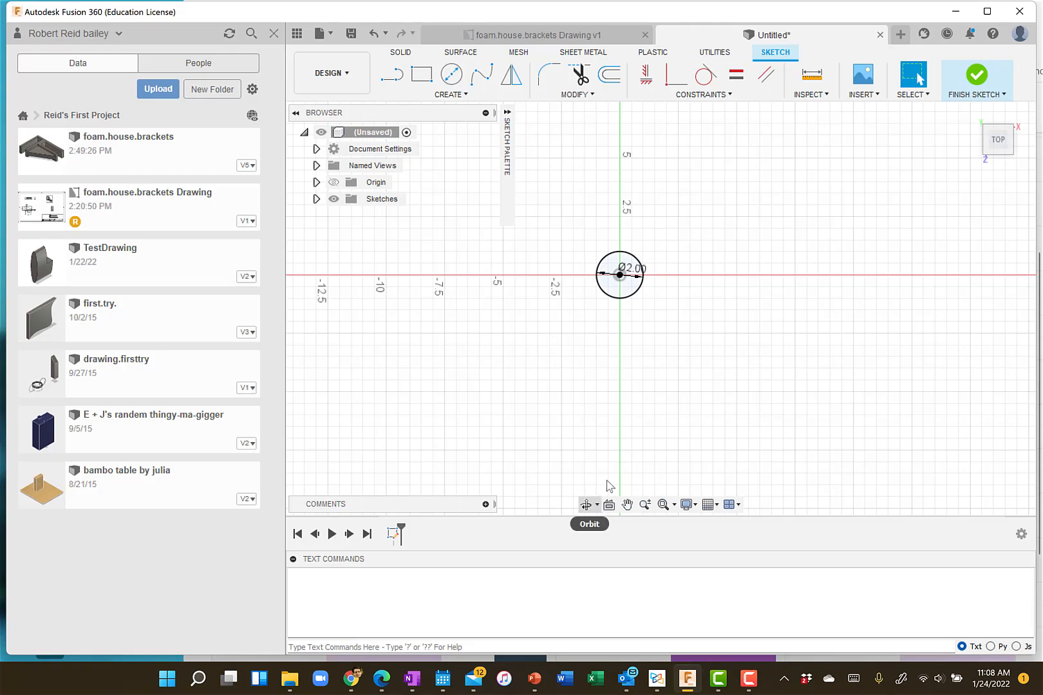
click(980, 80)
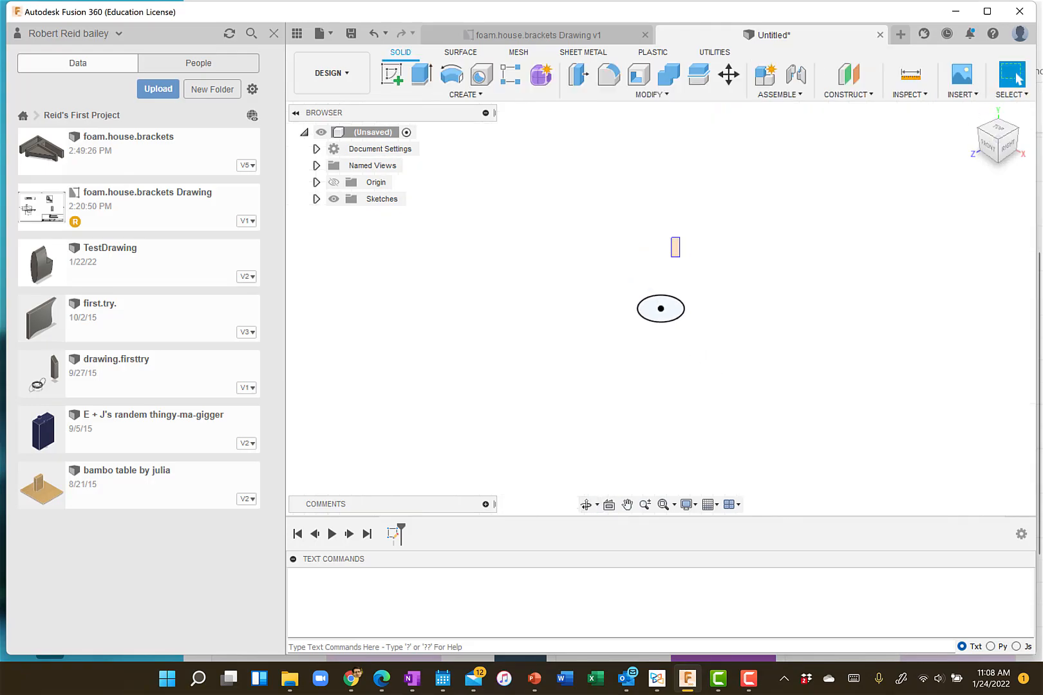
Step: Extrude the circle profile 4 cm upward as a new body
click(679, 313)
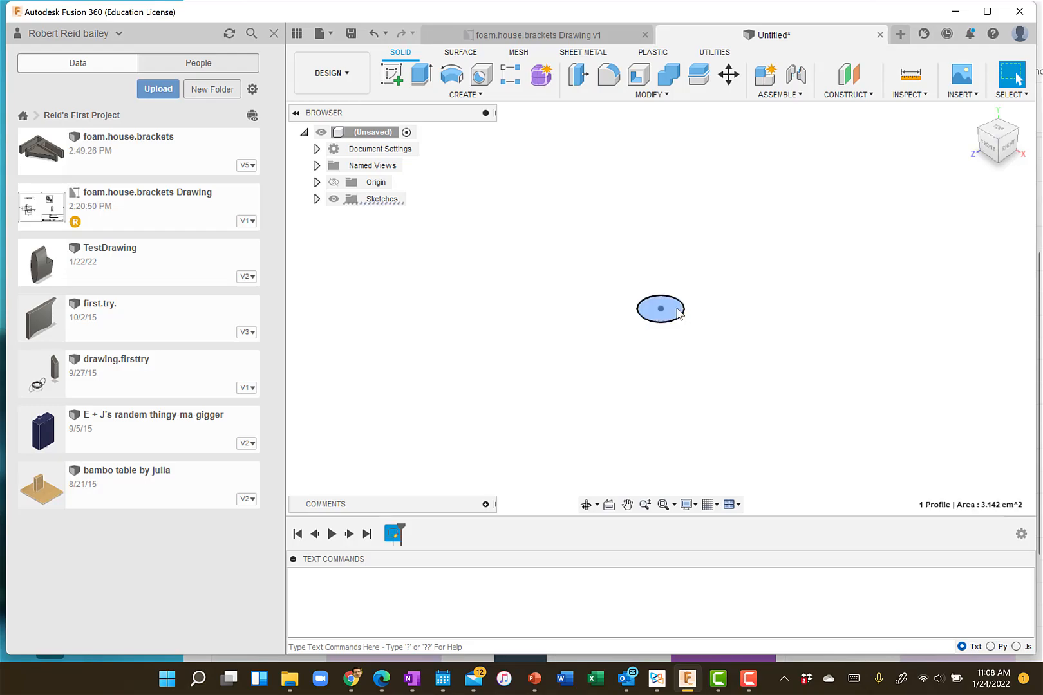
right_click(676, 311)
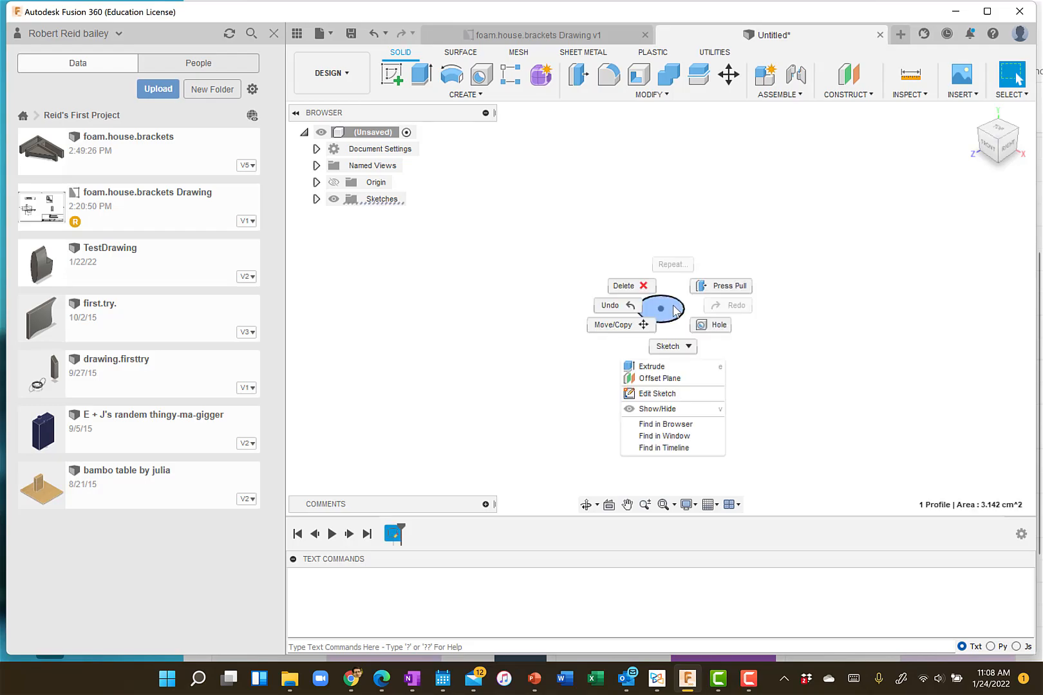
click(720, 288)
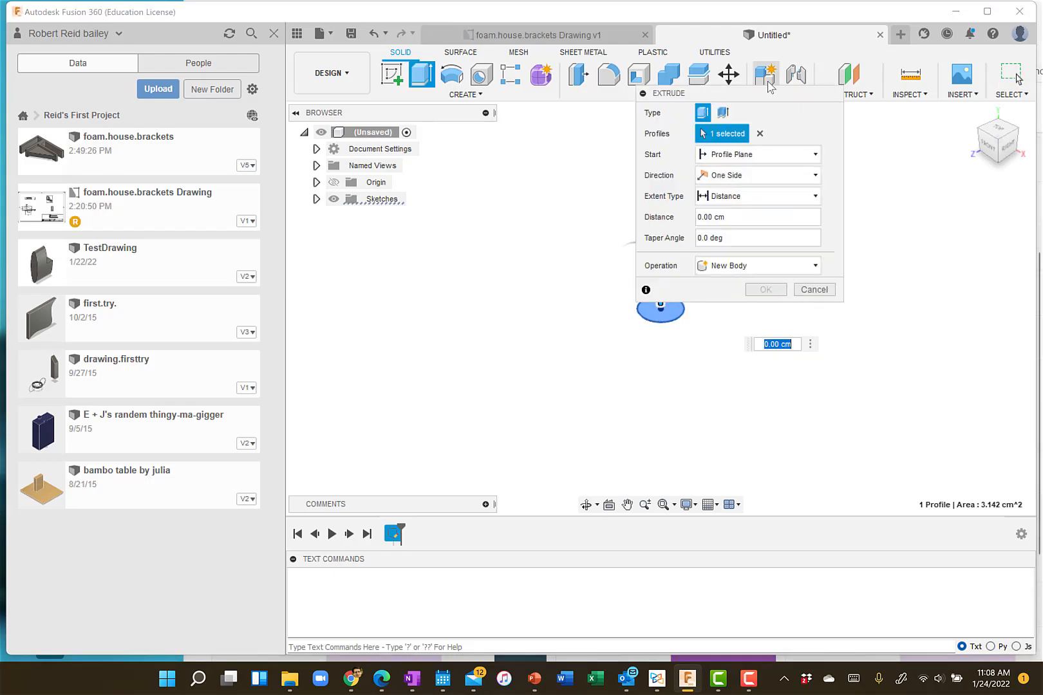
drag(747, 95, 950, 167)
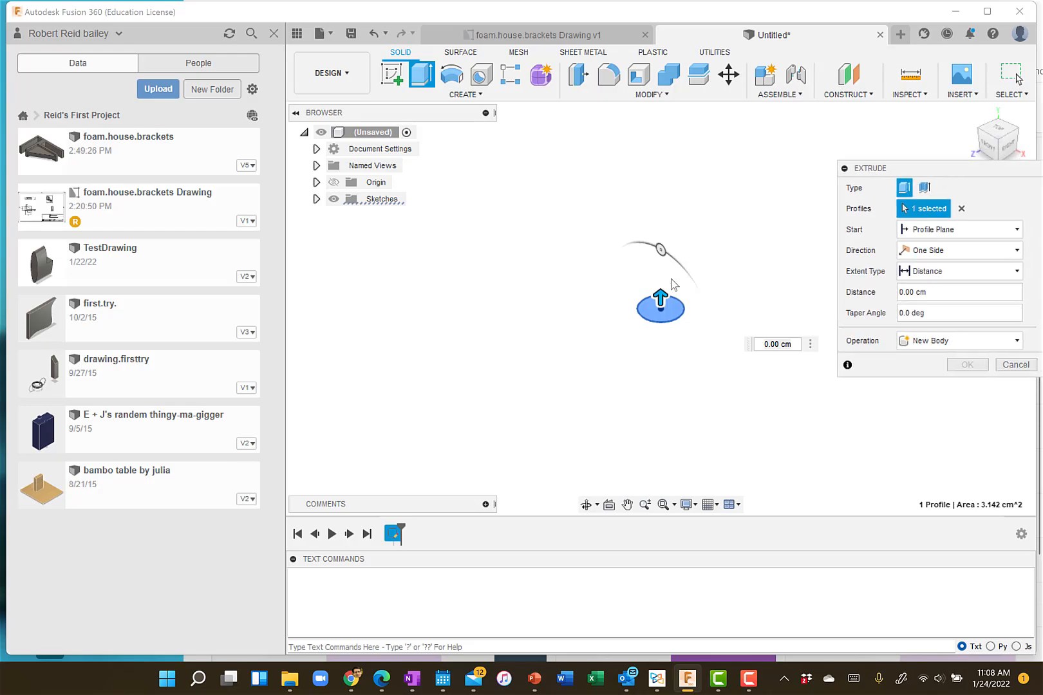
drag(663, 298, 651, 221)
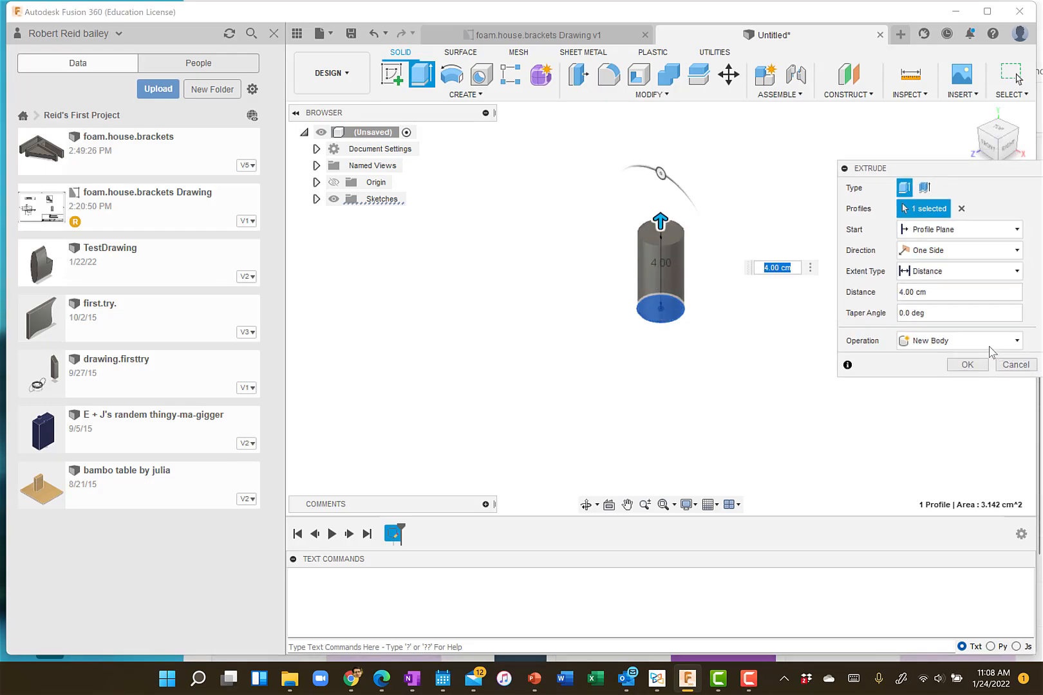
click(967, 365)
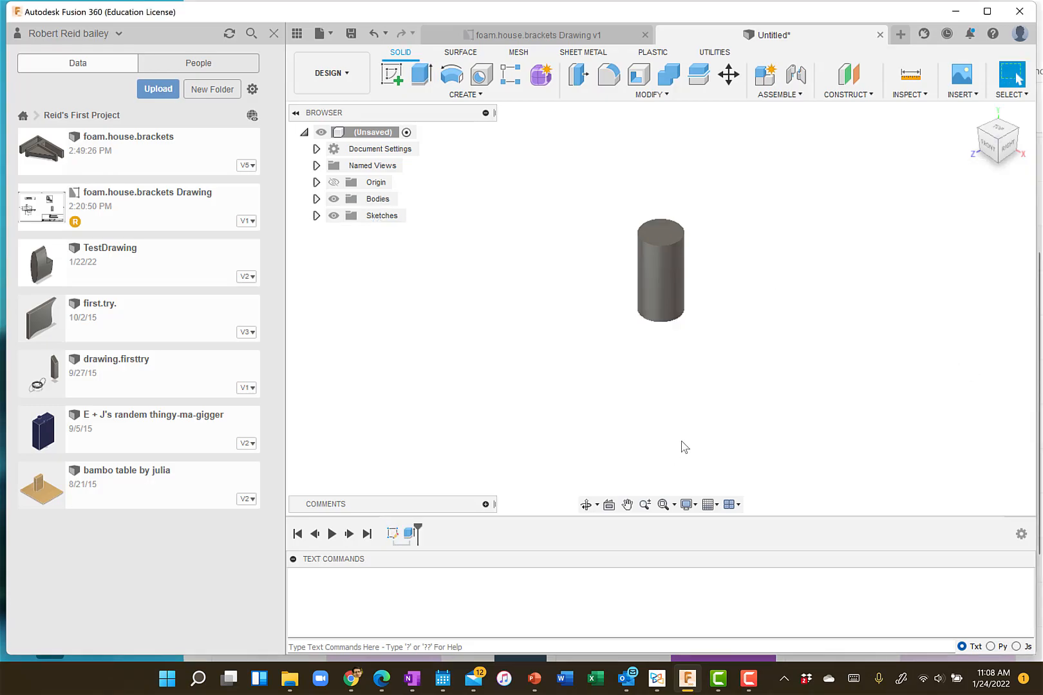
Step: Construct a tangent plane on the cylinder's curved face at an angle of 0 degrees
click(646, 507)
drag(657, 257, 657, 329)
click(627, 505)
drag(747, 247, 761, 291)
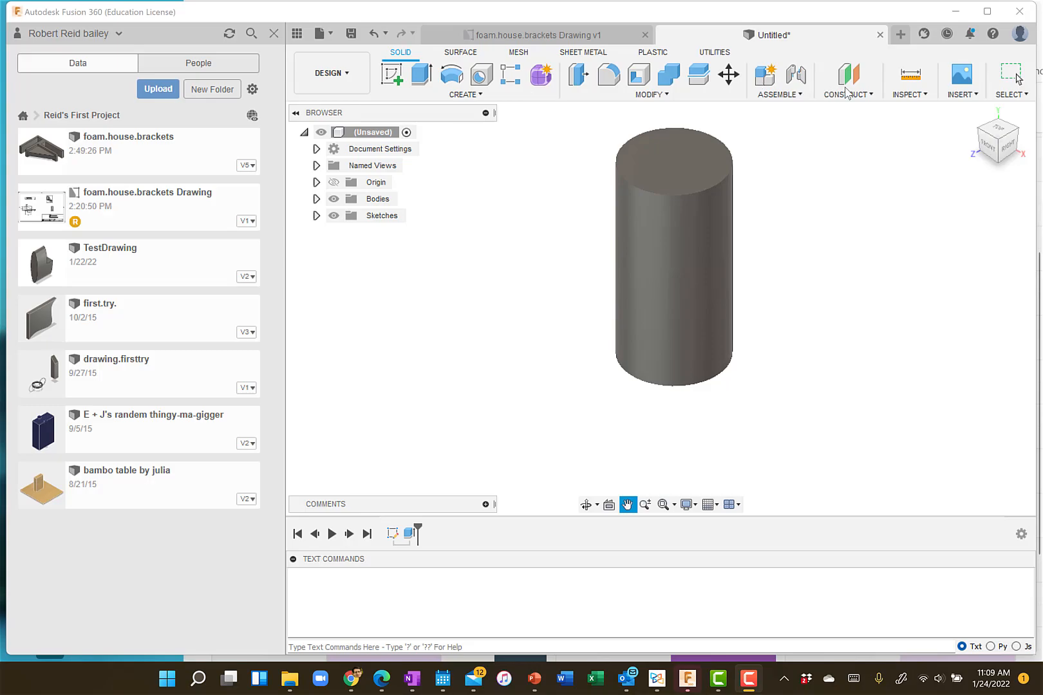
click(872, 96)
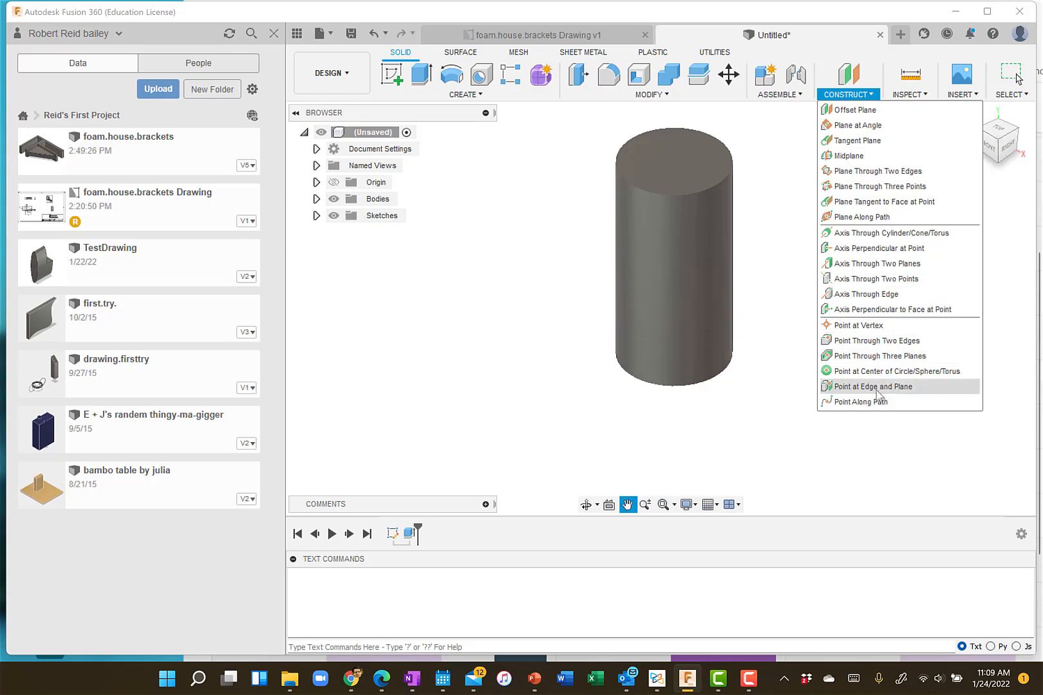
click(857, 140)
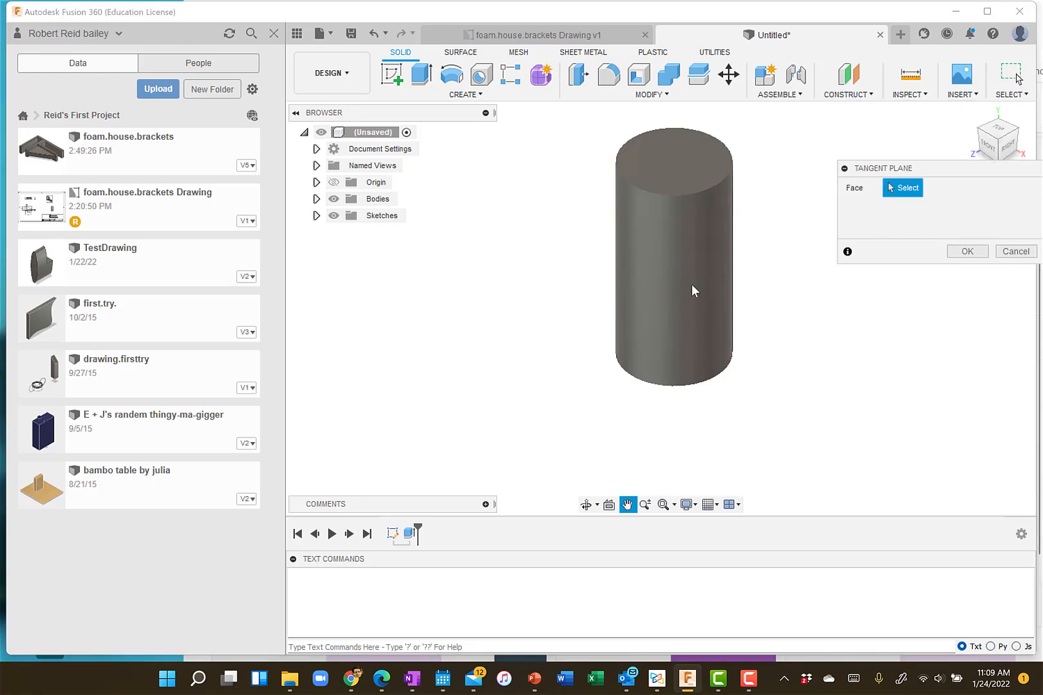
click(684, 299)
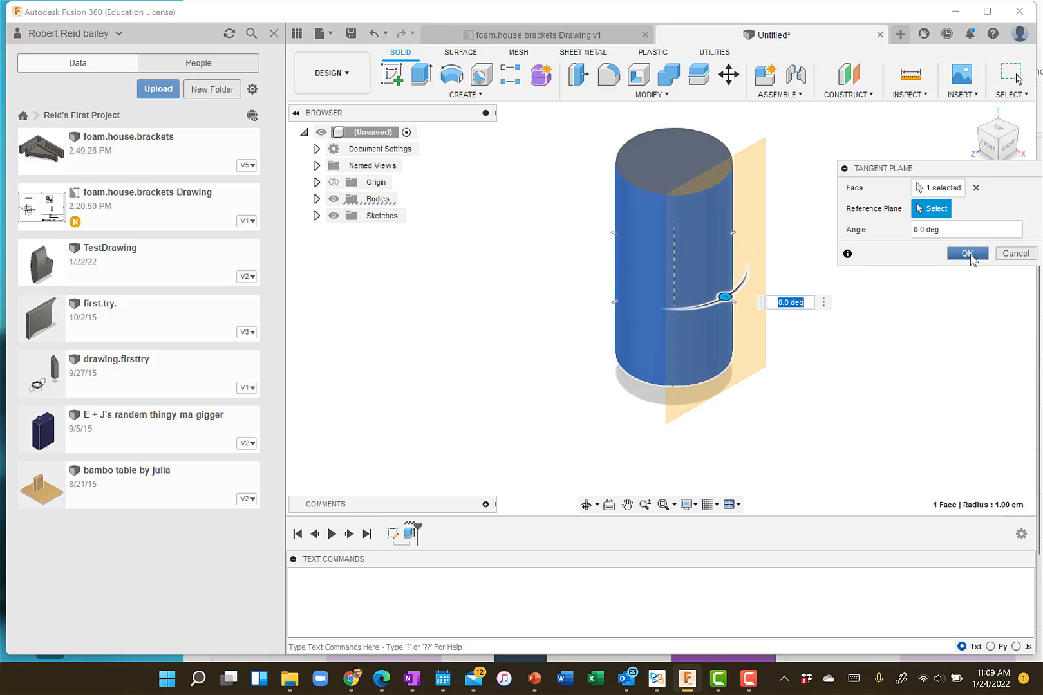
click(968, 253)
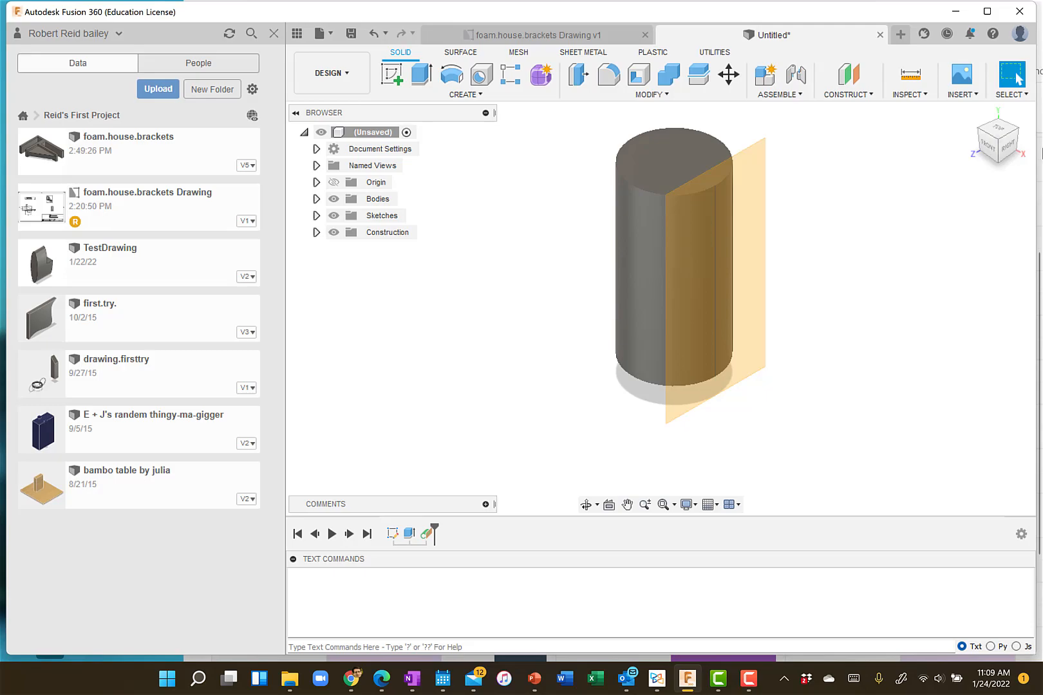
Step: Start a new sketch on the tangent plane beside the cylinder
click(1009, 147)
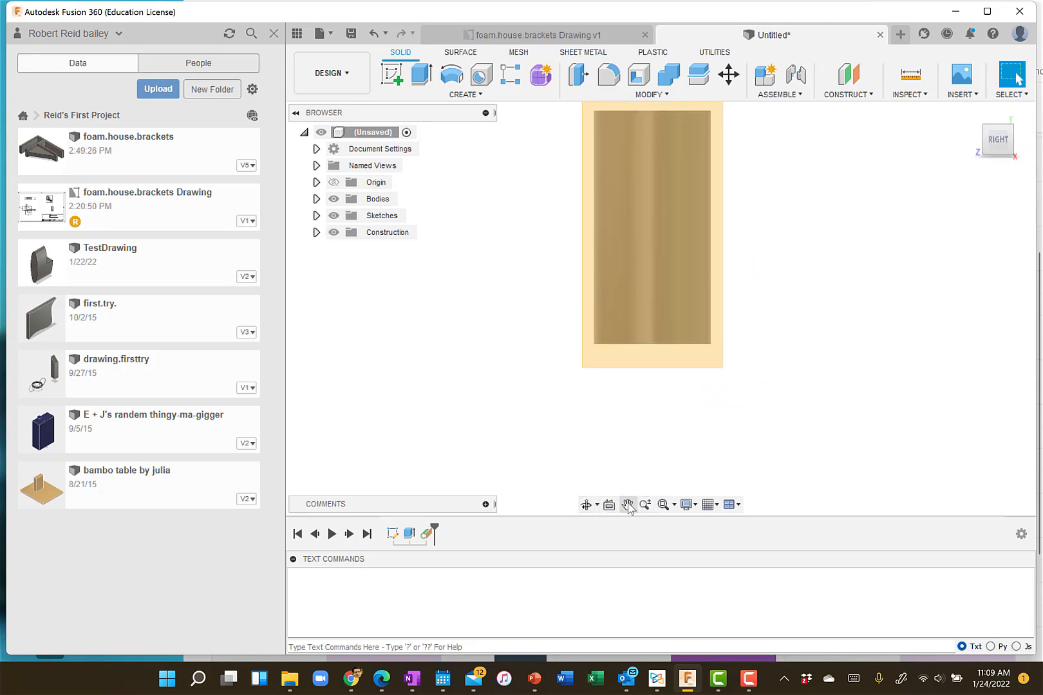
click(998, 139)
mouse_move(998, 133)
mouse_down()
mouse_move(1005, 118)
mouse_move(993, 144)
mouse_move(1032, 140)
mouse_move(971, 135)
mouse_up()
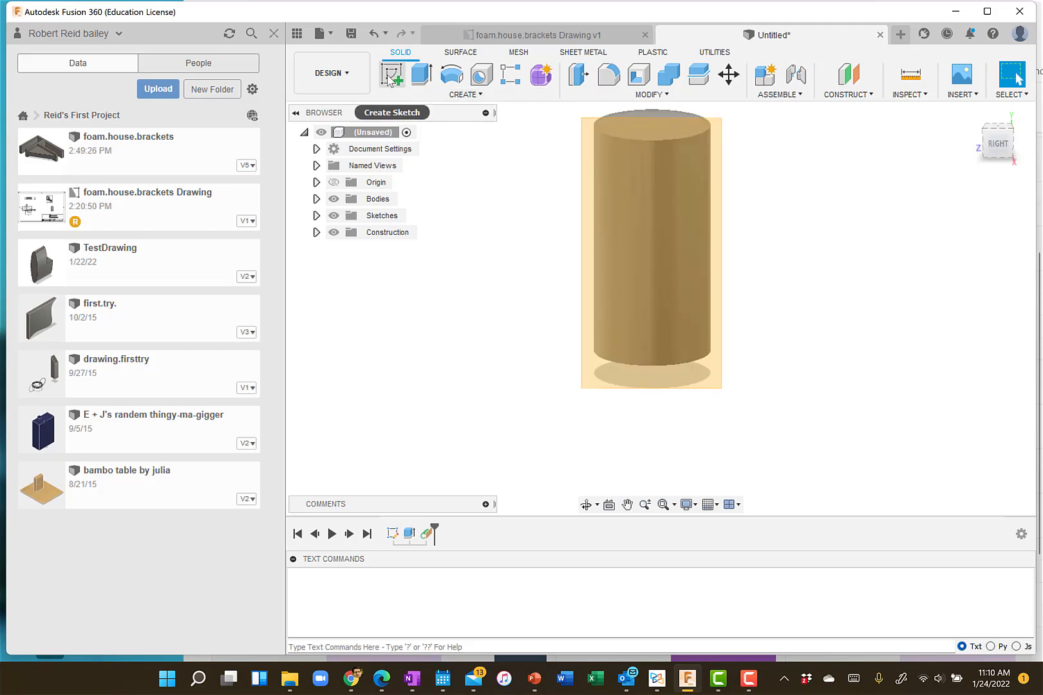
click(316, 233)
click(316, 233)
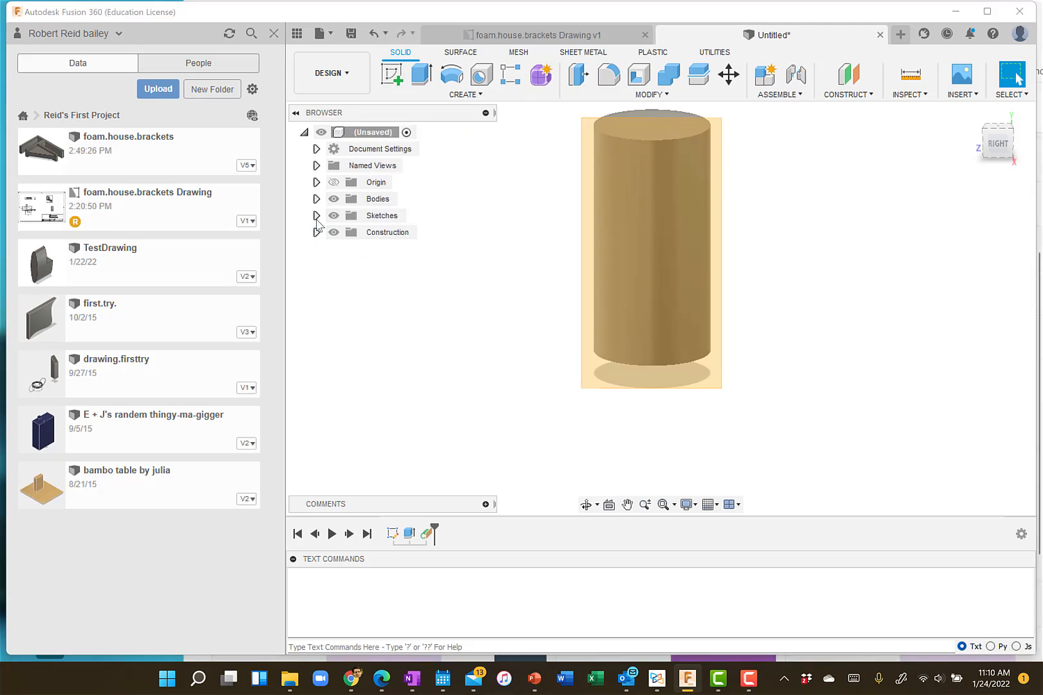
click(394, 76)
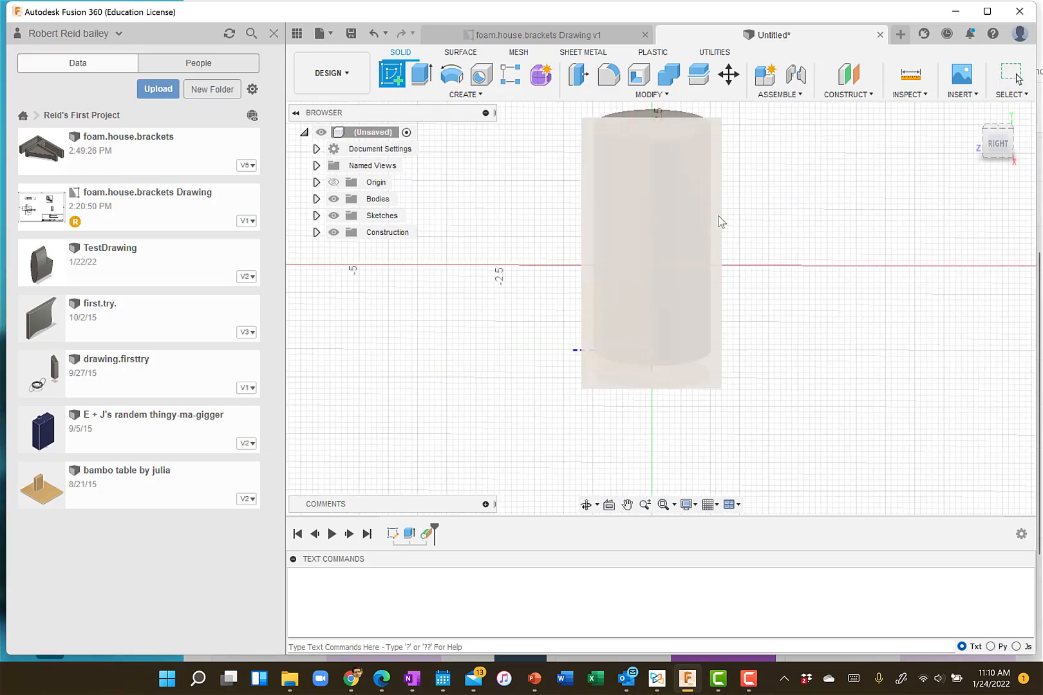
click(718, 221)
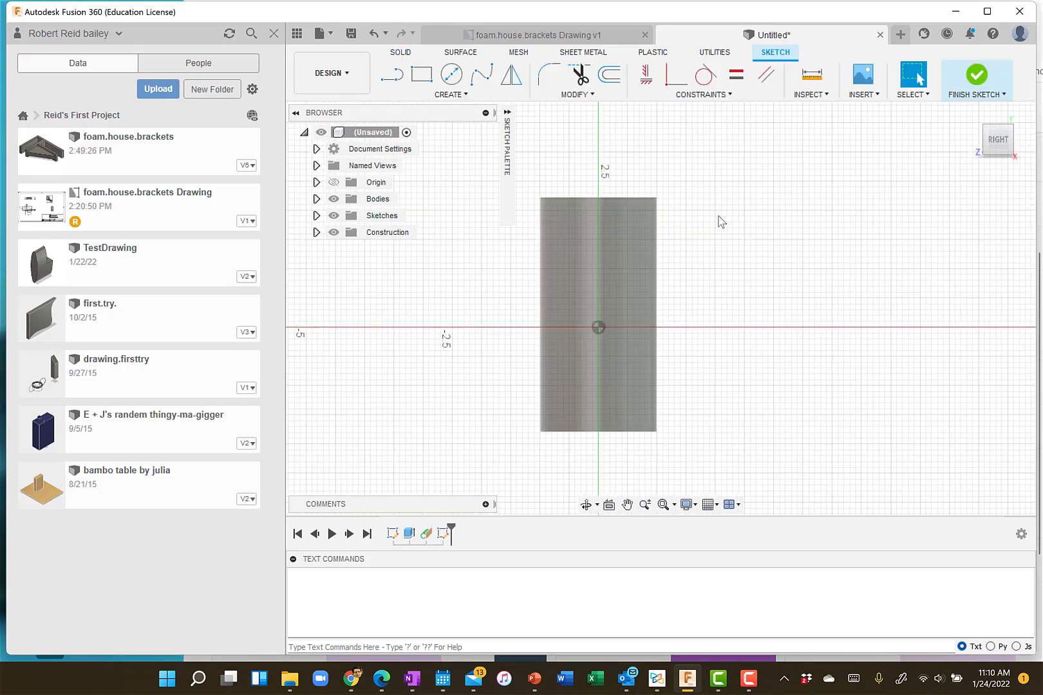
Step: Add a sketch text box spanning beyond both sides of the cylinder, reading "UVA Cavaliers" with a text height of 0.4 cm
click(466, 95)
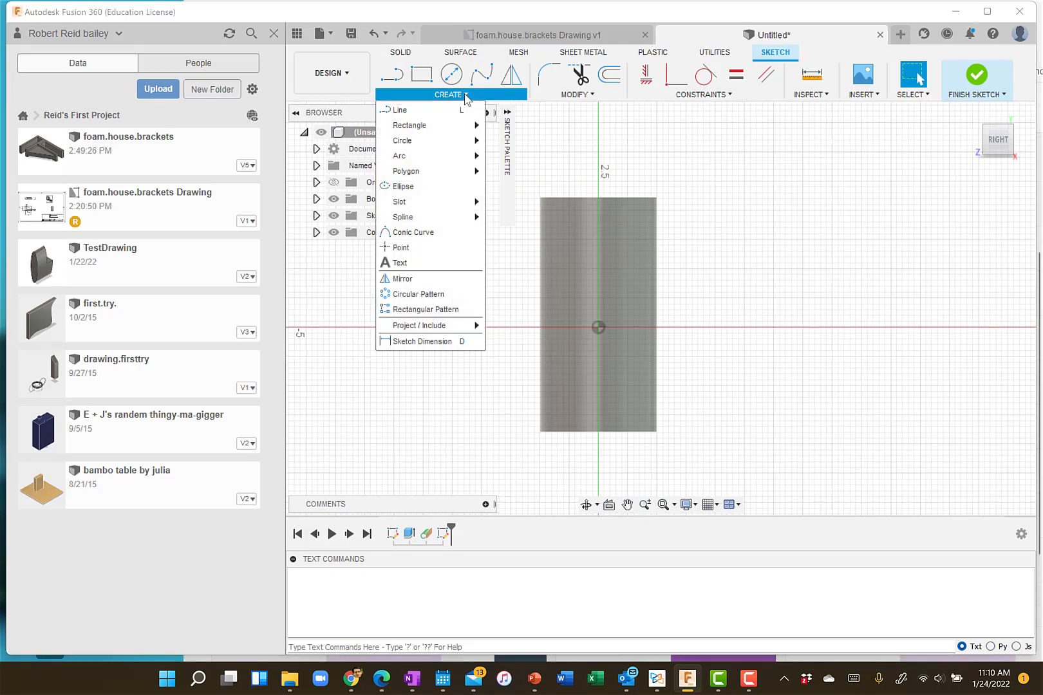
click(437, 264)
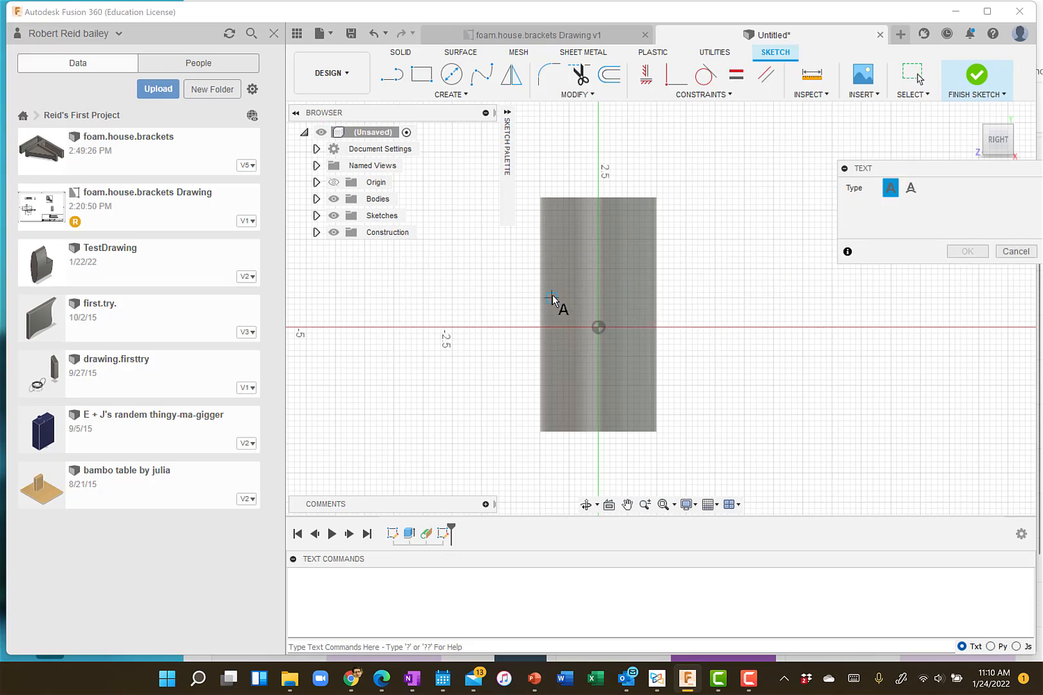
click(499, 293)
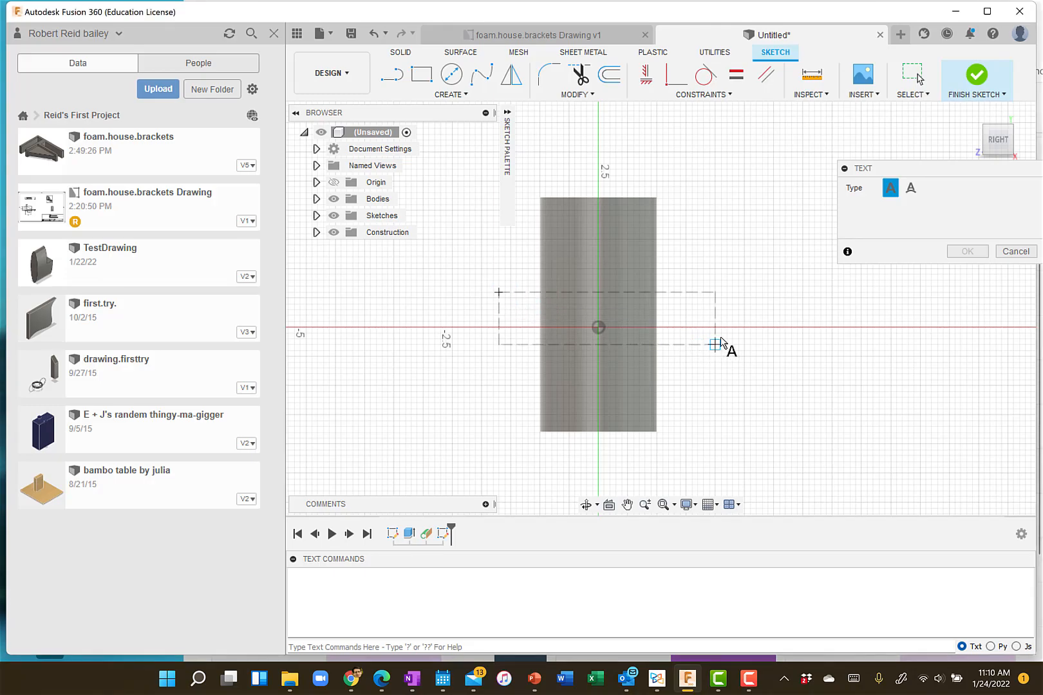
click(721, 338)
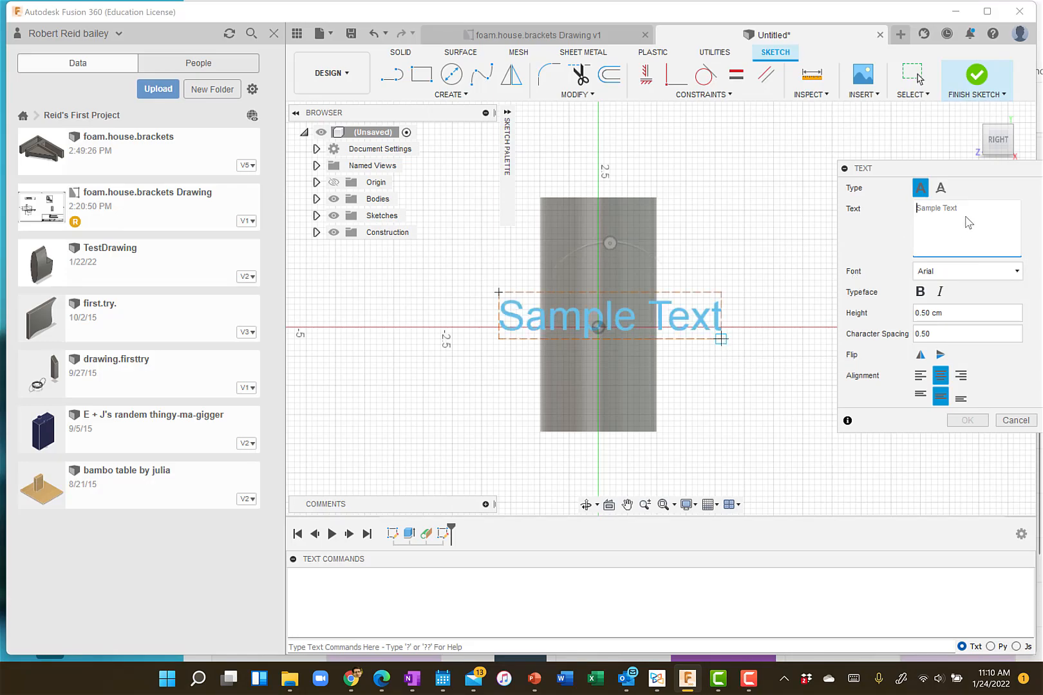
text(UVA Cavaliers)
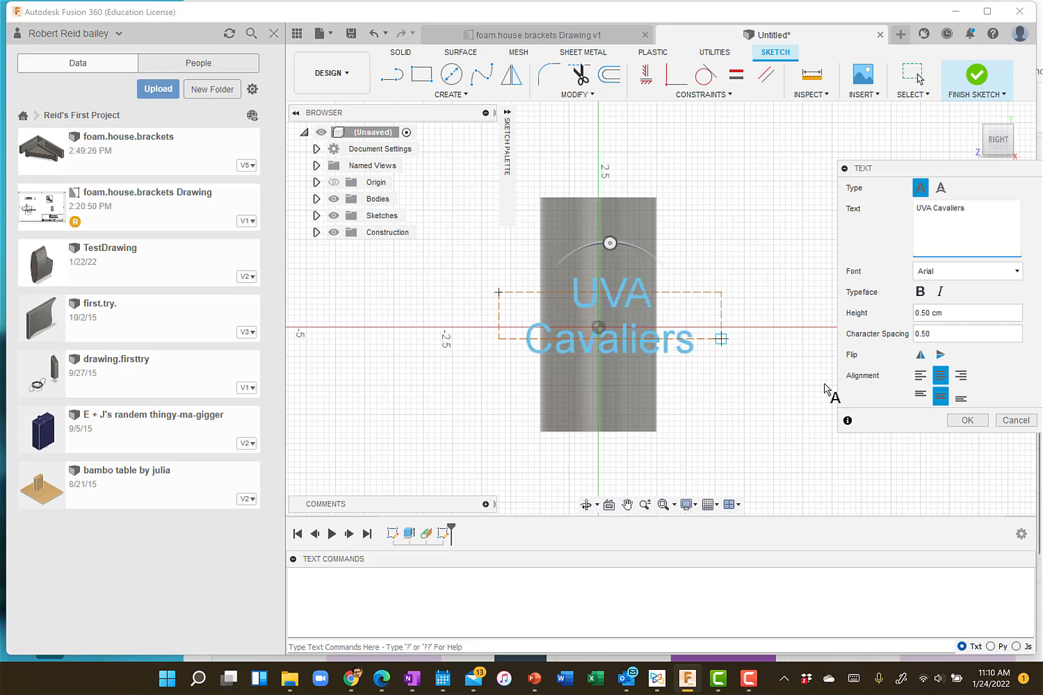
drag(962, 316, 892, 321)
text(.5)
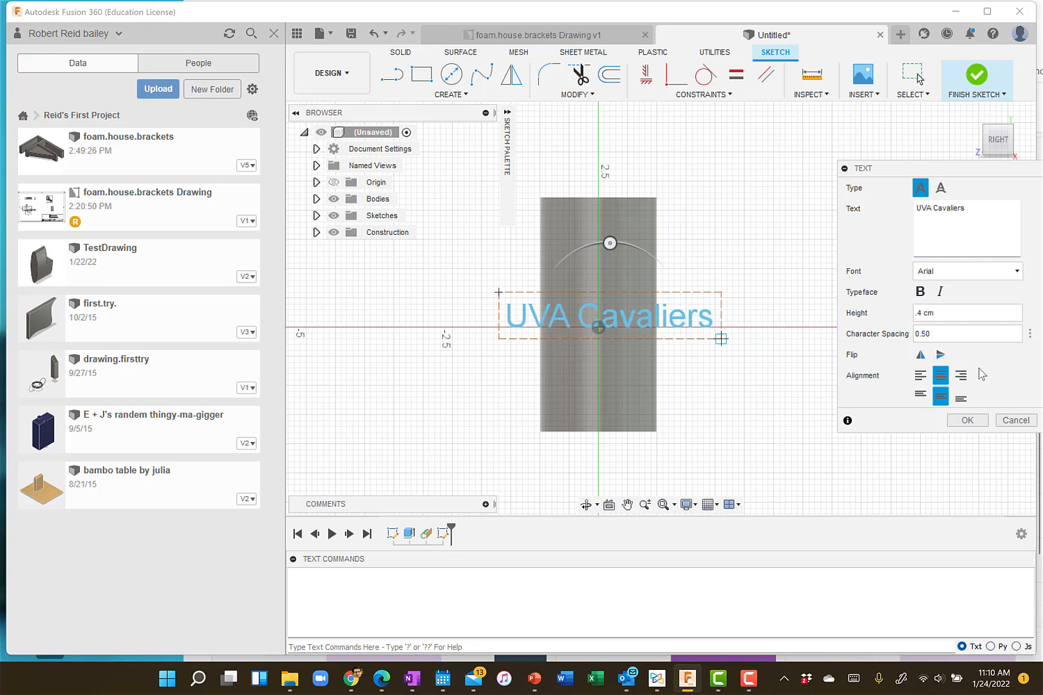
Step: Set the "UVA Cavaliers" text to the Century Gothic font in bold
click(1018, 272)
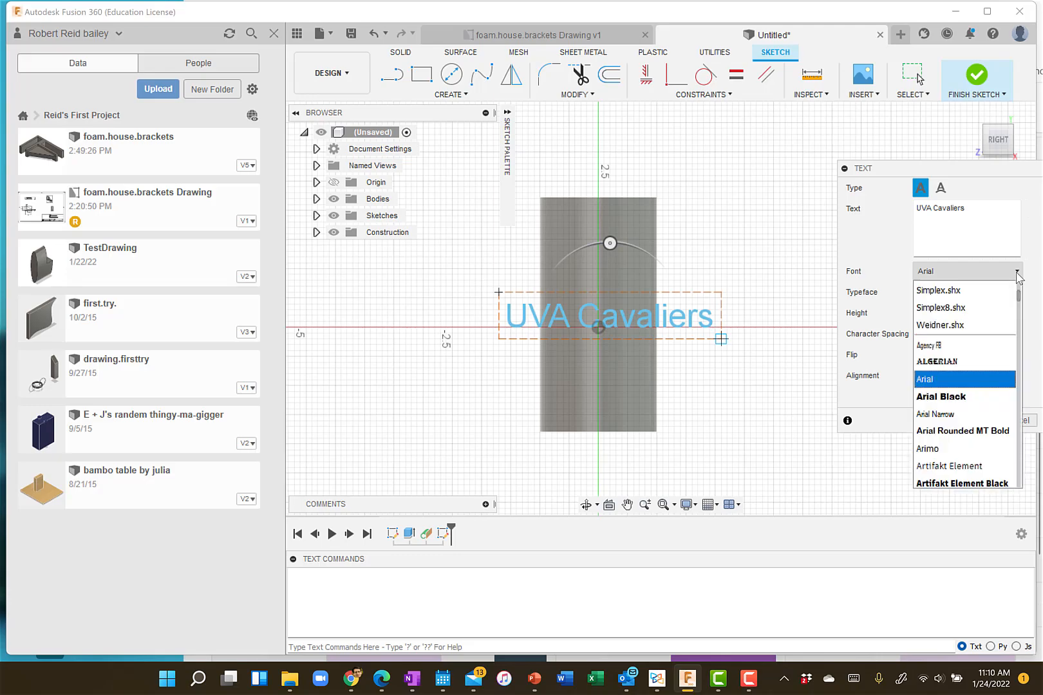
scroll(962, 454, down, 3)
scroll(962, 454, down, 10)
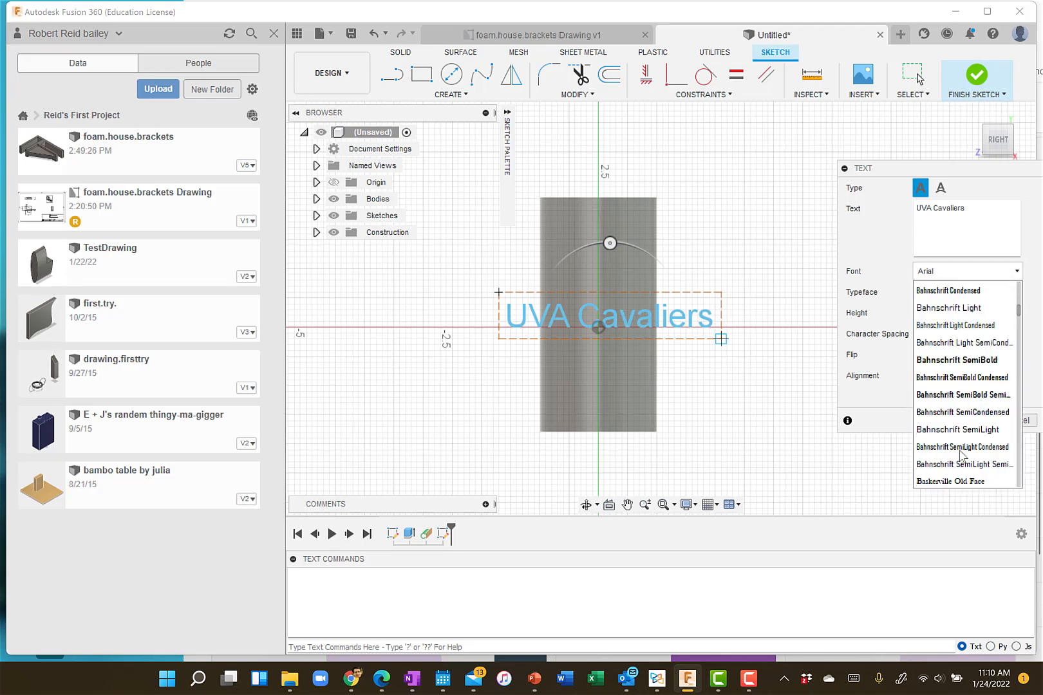
scroll(961, 454, down, 10)
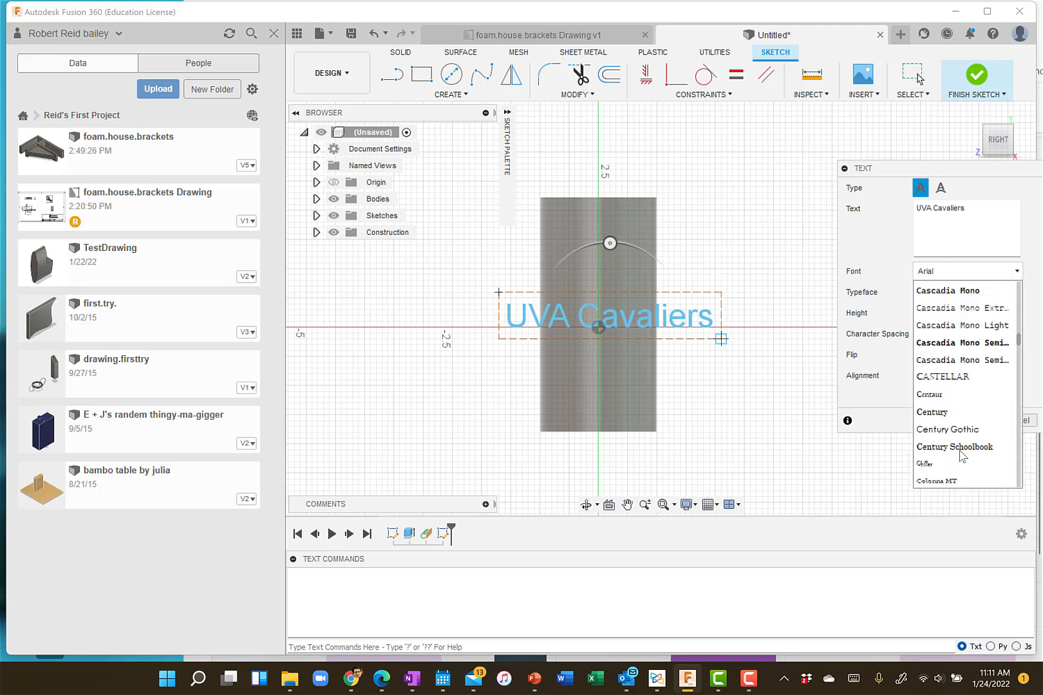
scroll(963, 393, up, 4)
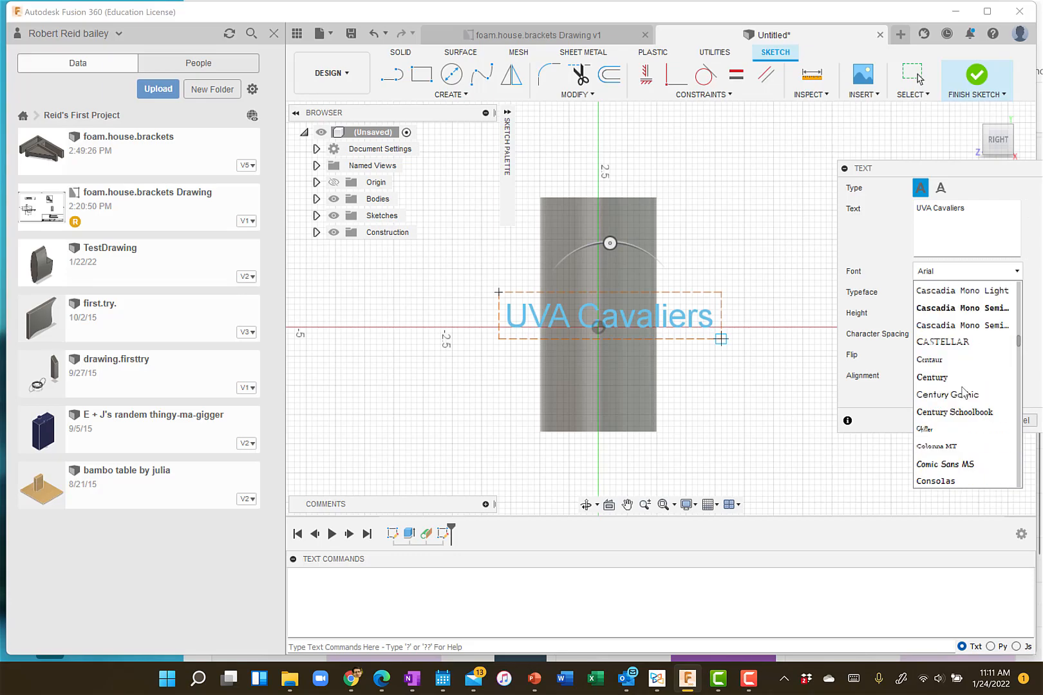
click(960, 394)
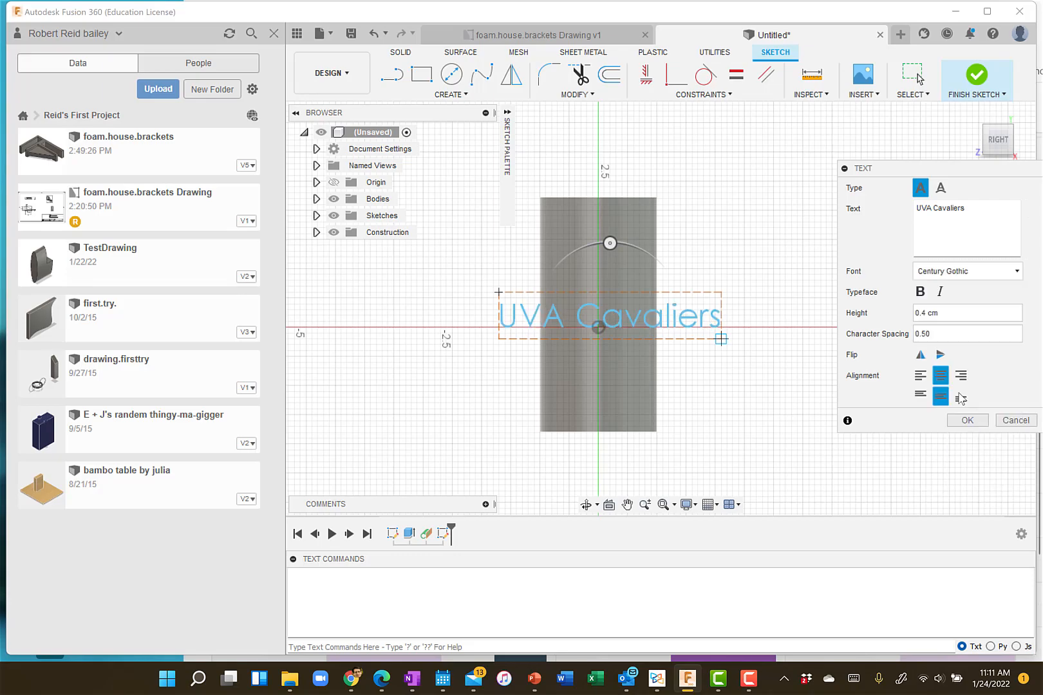
click(920, 293)
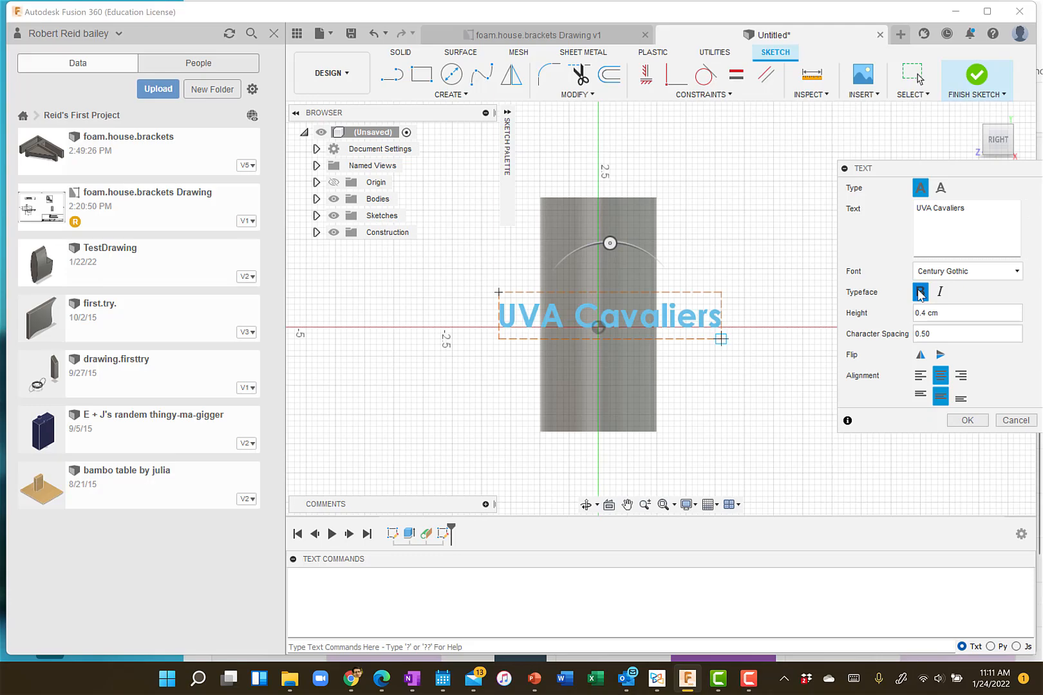
Step: Accept the "UVA Cavaliers" text settings and finish the sketch on the tangent plane
click(970, 421)
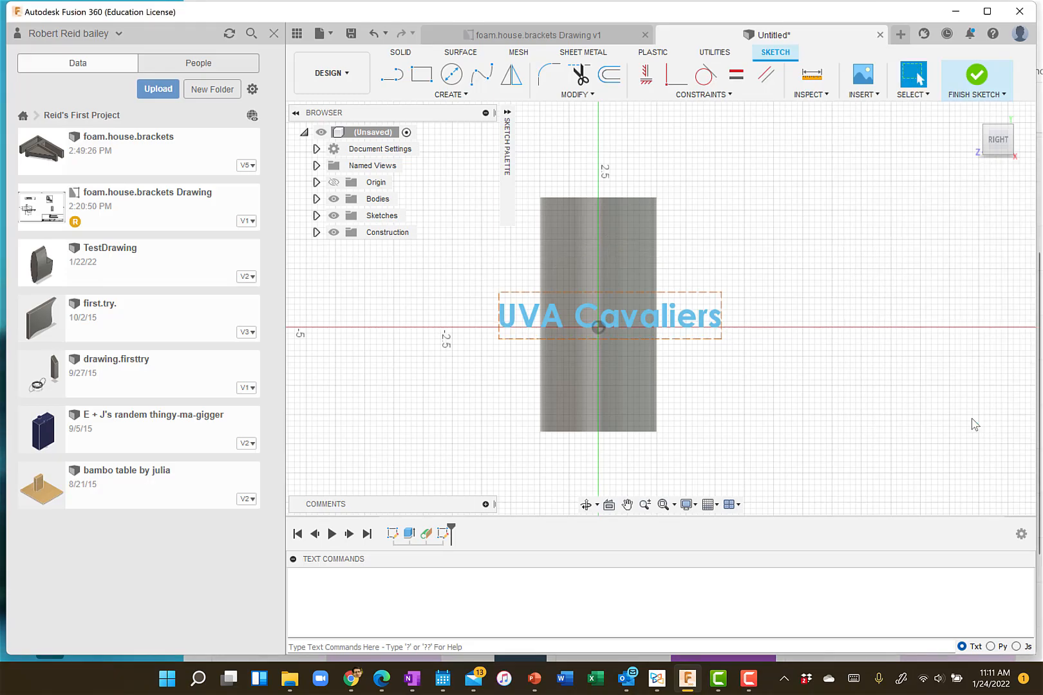
click(974, 76)
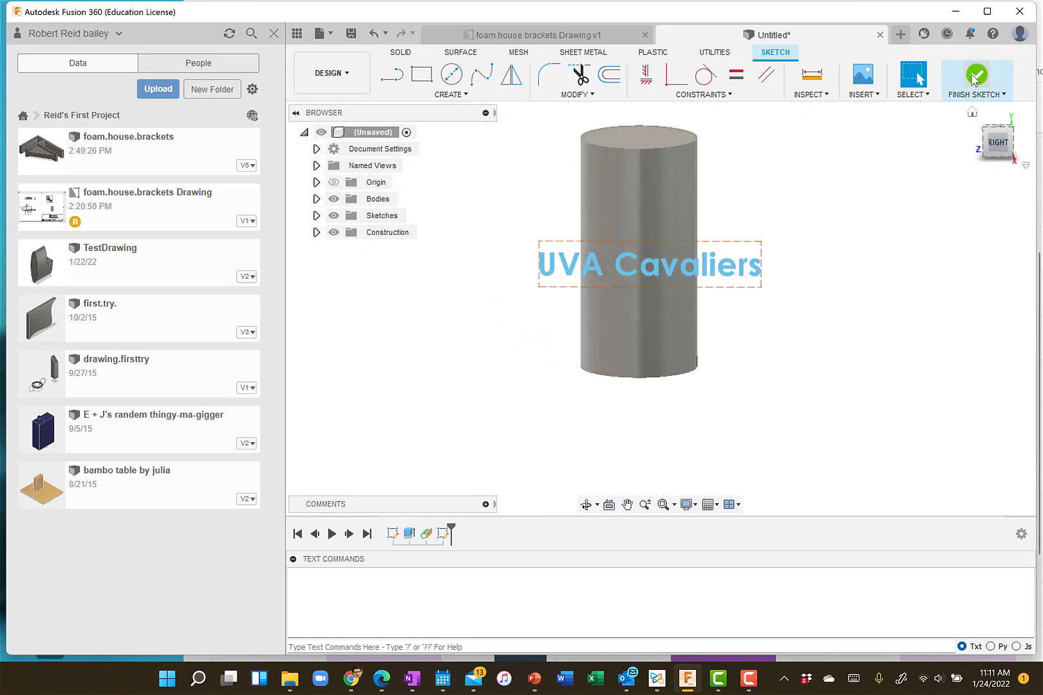
Step: Start an Emboss with the "UVA Cavaliers" sketch text as the profile and the cylinder's curved side as the face
click(999, 146)
mouse_move(661, 308)
shift+middle_down()
mouse_move(662, 322)
mouse_move(664, 309)
shift+middle_up()
mouse_move(783, 254)
shift+middle_down()
mouse_move(777, 270)
mouse_move(721, 278)
mouse_move(559, 282)
mouse_move(599, 277)
shift+middle_up()
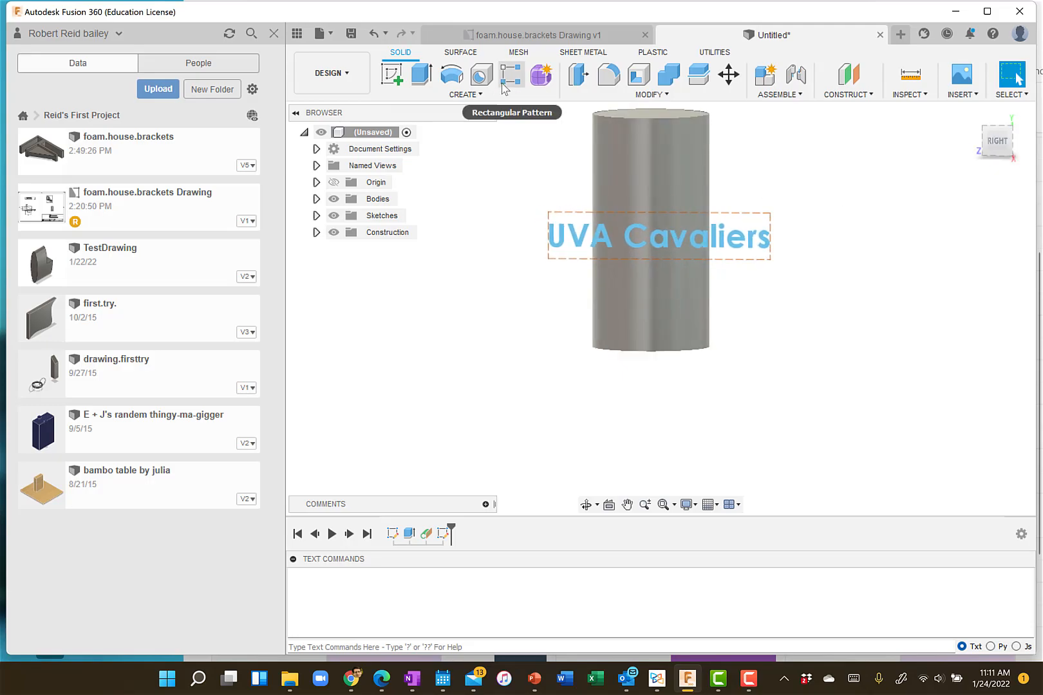
click(480, 96)
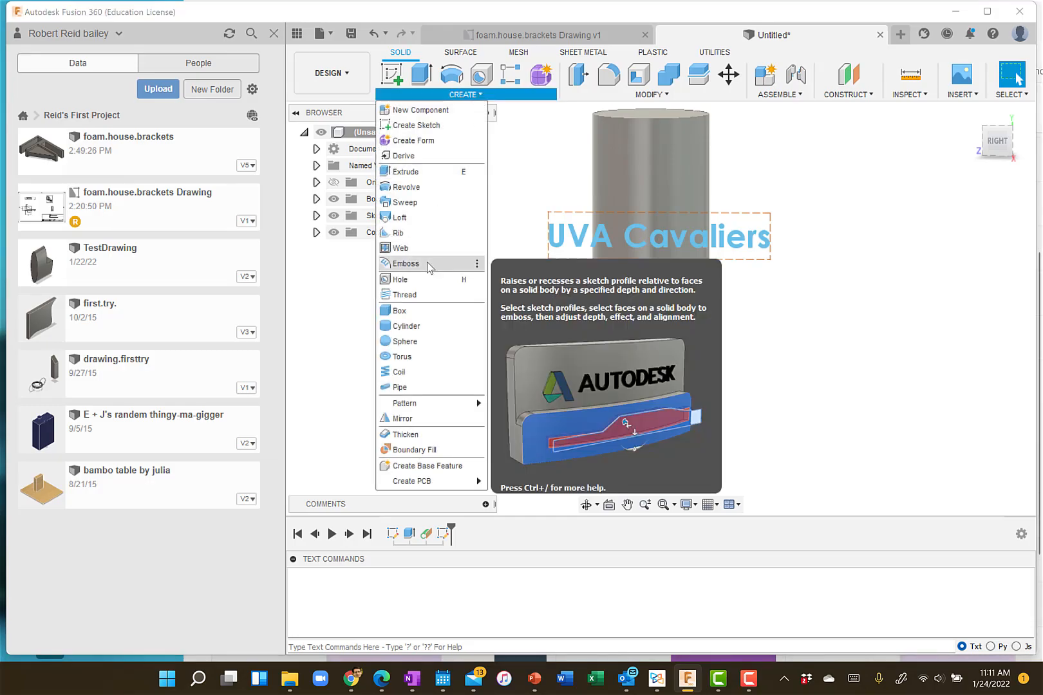
click(427, 263)
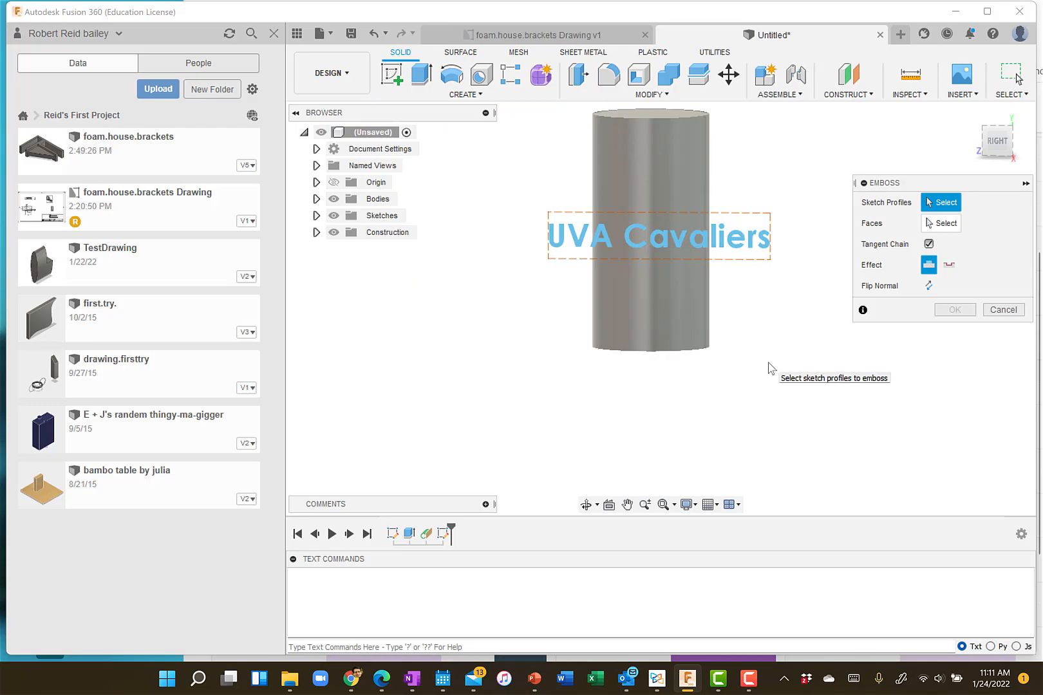
right_click(733, 245)
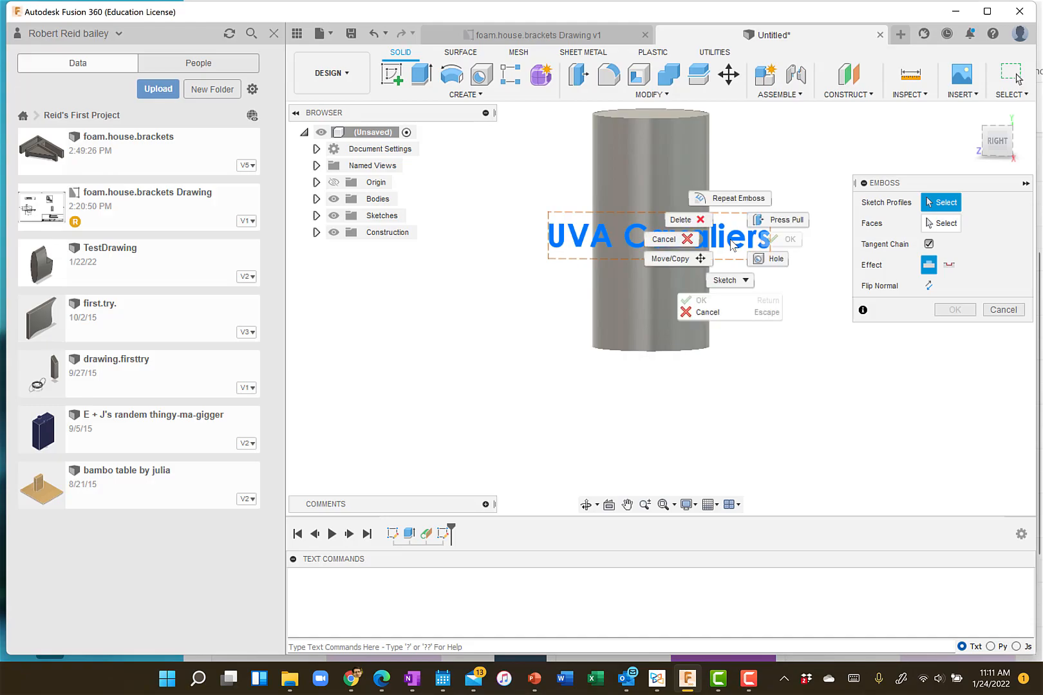
click(939, 209)
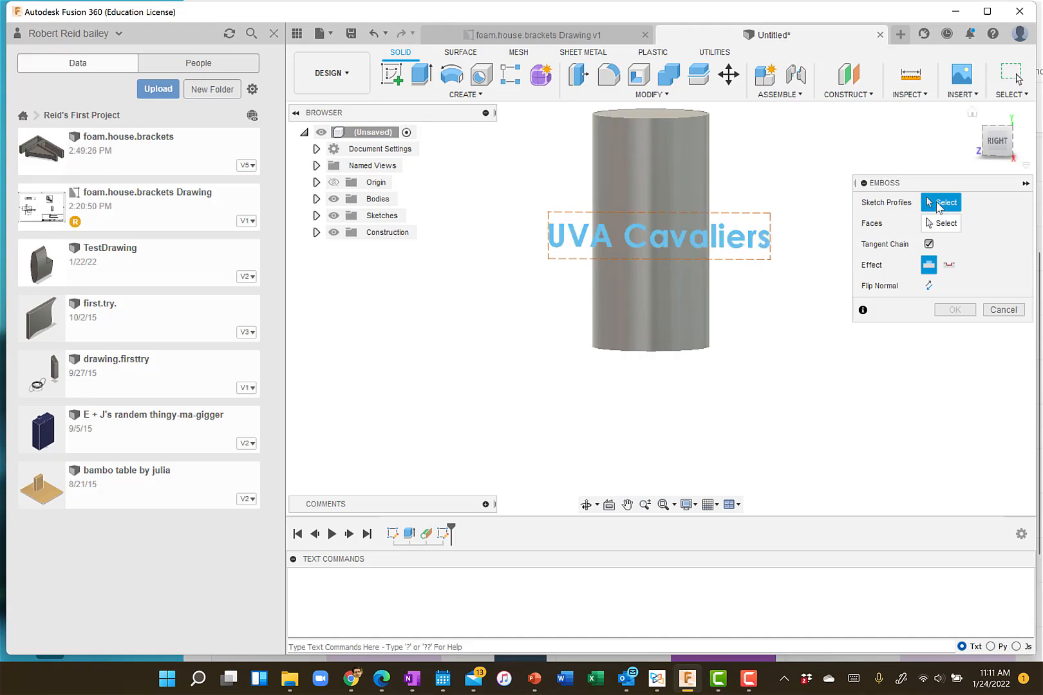
click(722, 243)
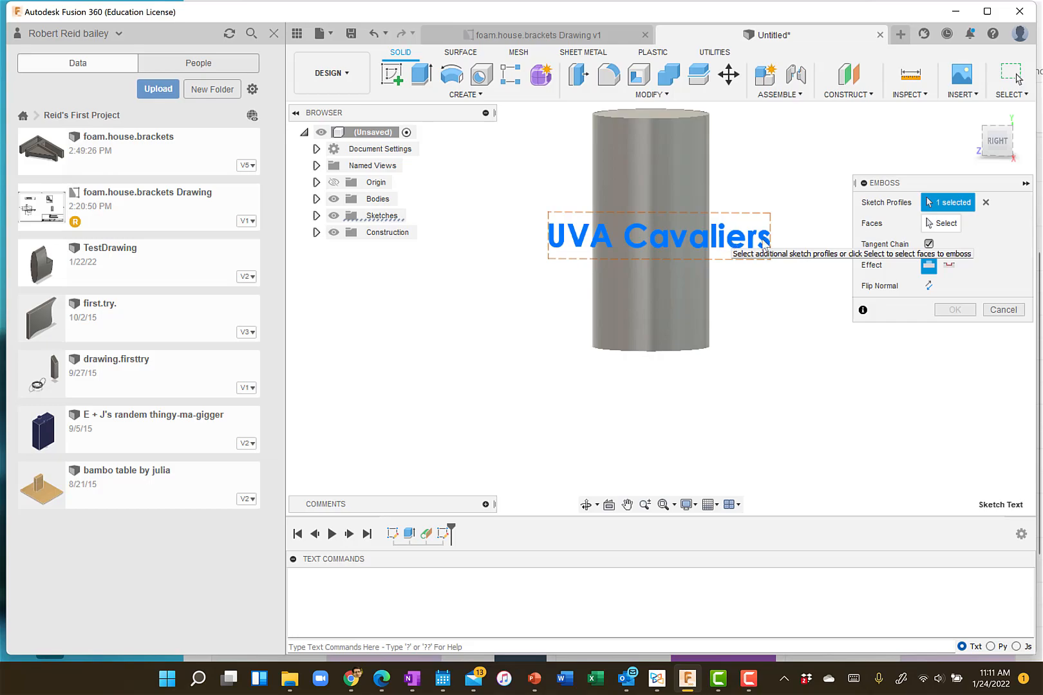
click(944, 225)
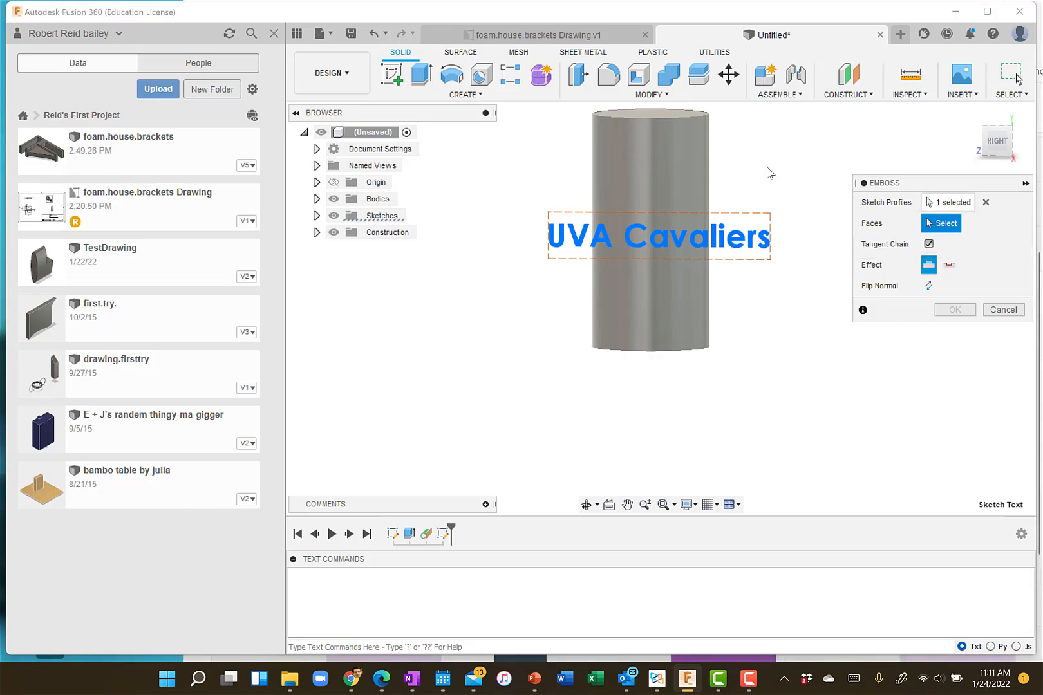
click(679, 191)
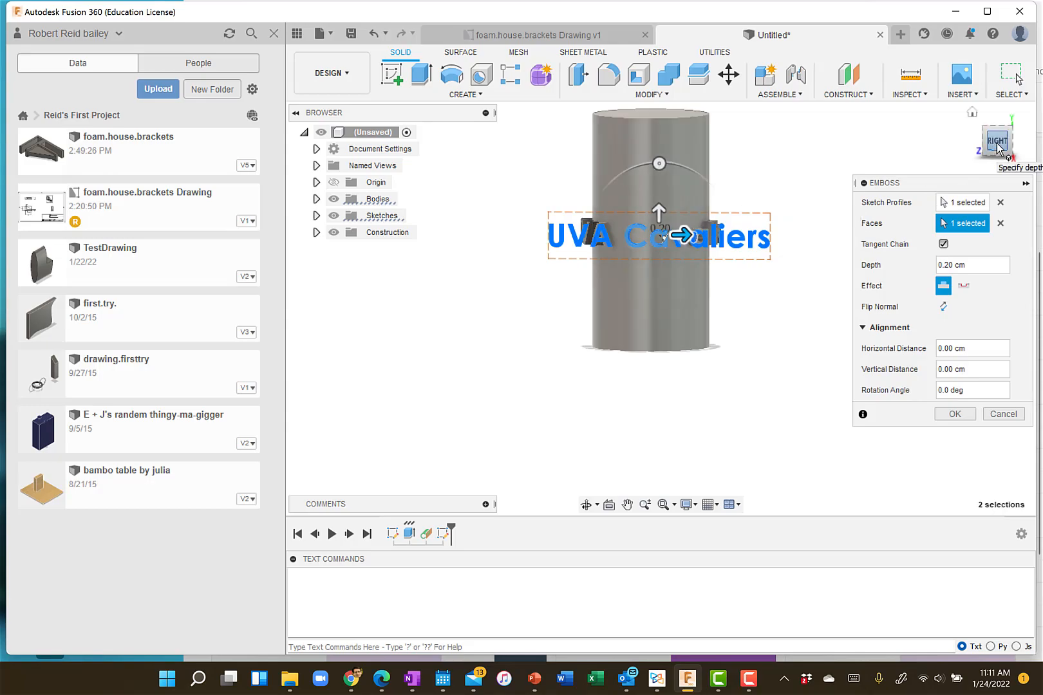
Step: Hide all sketches to leave only the emboss preview on the cylinder
mouse_move(1006, 140)
mouse_down()
mouse_move(1015, 139)
mouse_move(1002, 125)
mouse_move(1001, 138)
mouse_up()
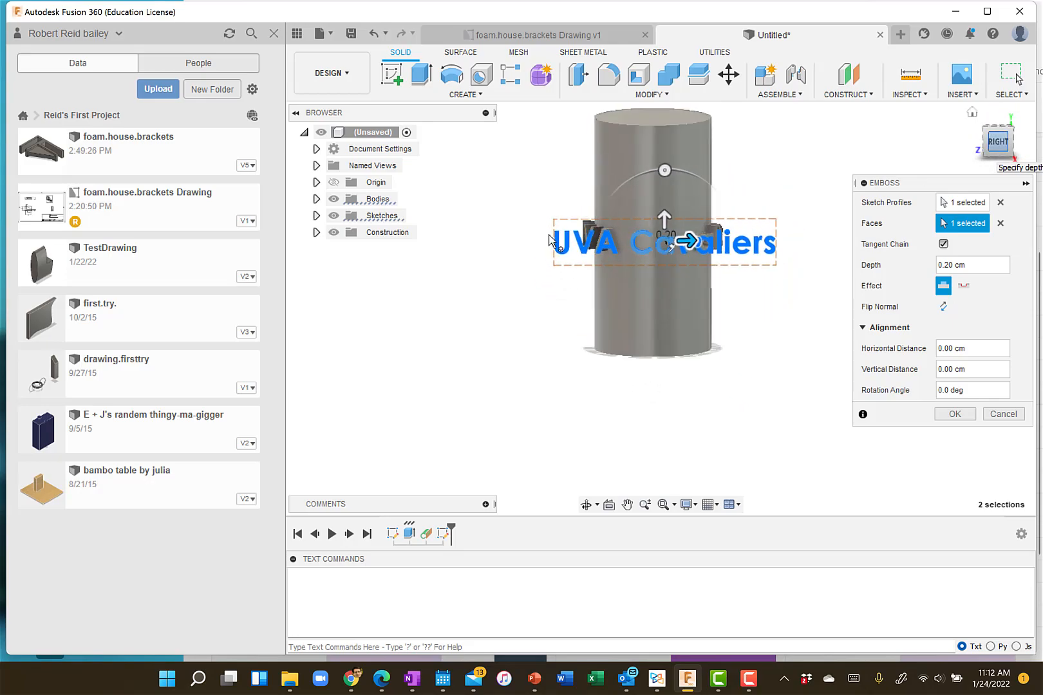
click(334, 218)
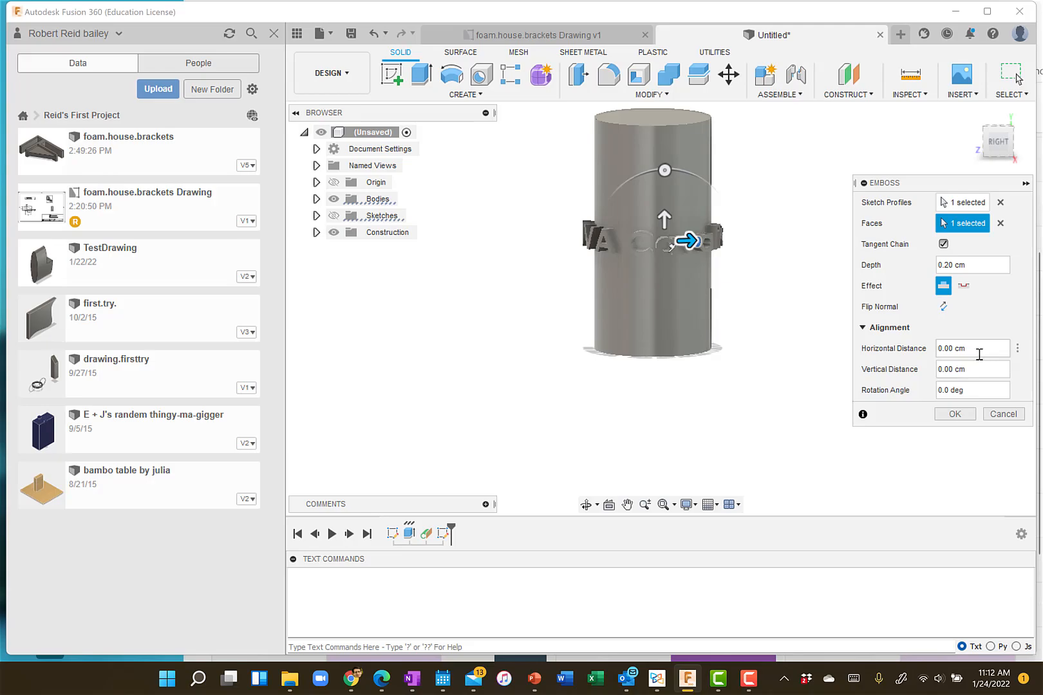
mouse_move(1000, 147)
mouse_down()
mouse_move(1037, 144)
mouse_move(996, 140)
mouse_move(1012, 144)
mouse_up()
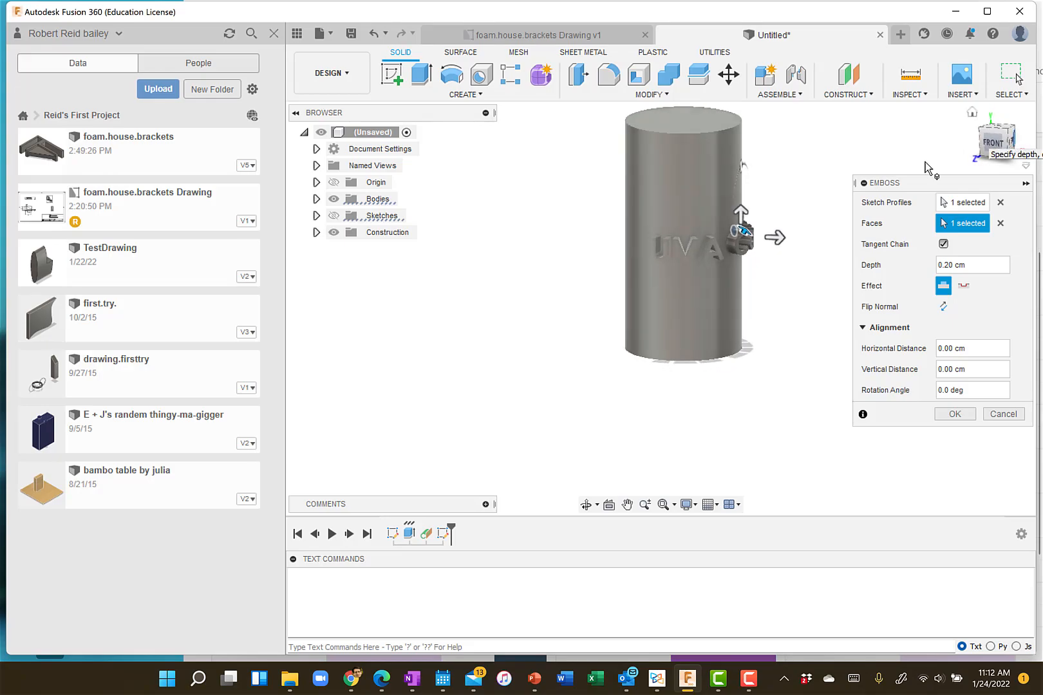
Step: Try debossing the text at depths of -0.80 cm and -0.2 cm, and return it to a raised 0.2 cm emboss
drag(778, 236, 723, 235)
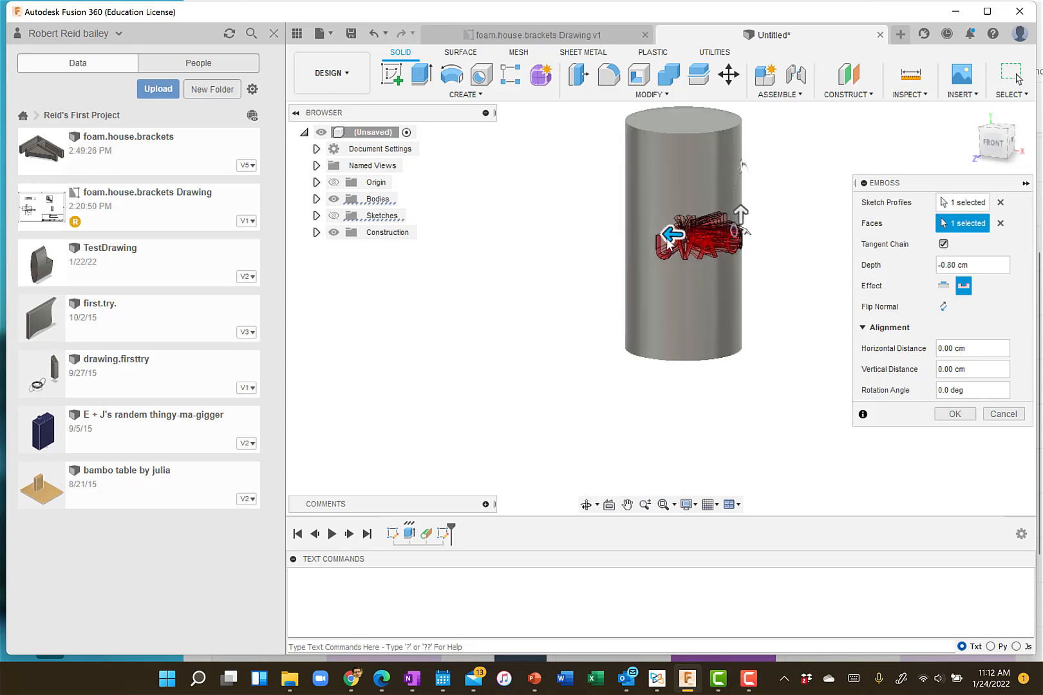
drag(668, 234, 719, 240)
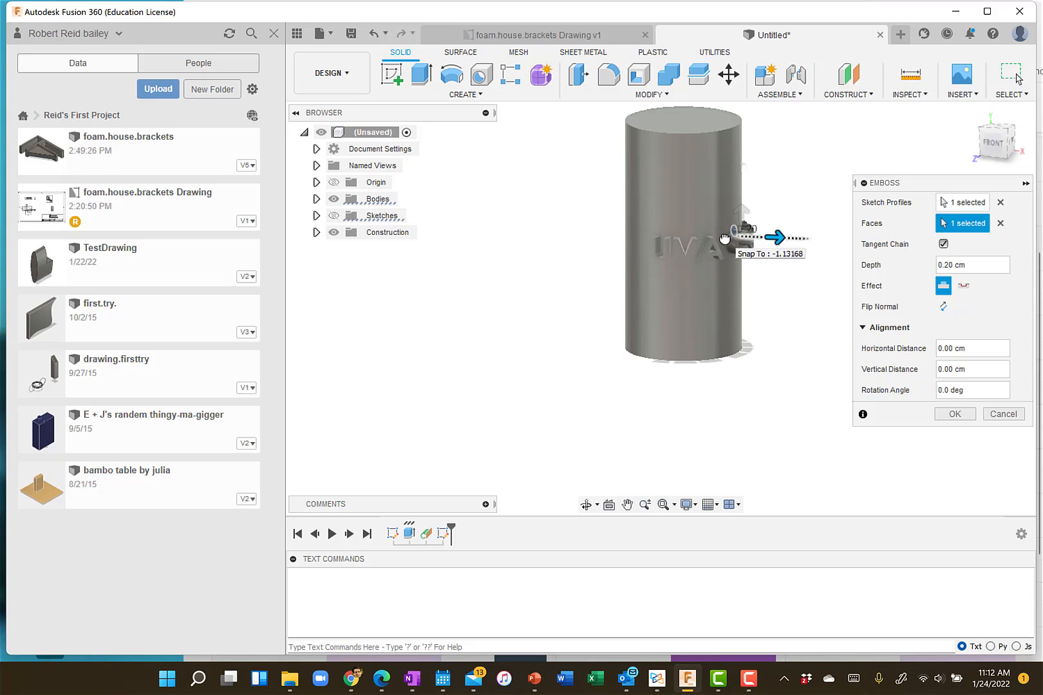
drag(978, 266, 916, 269)
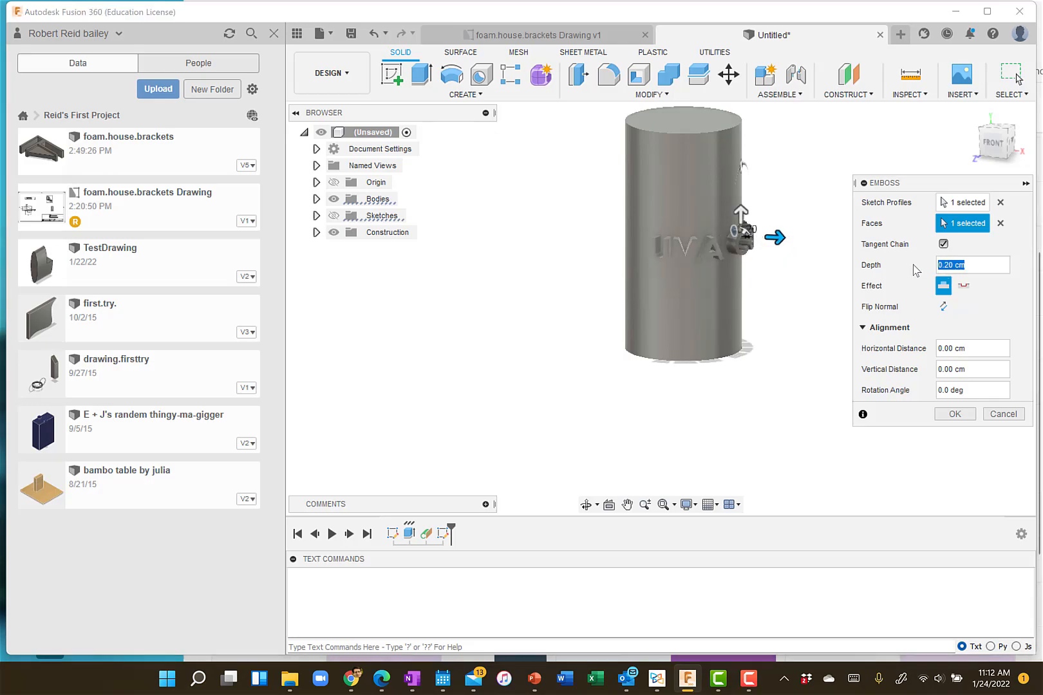
text(-)
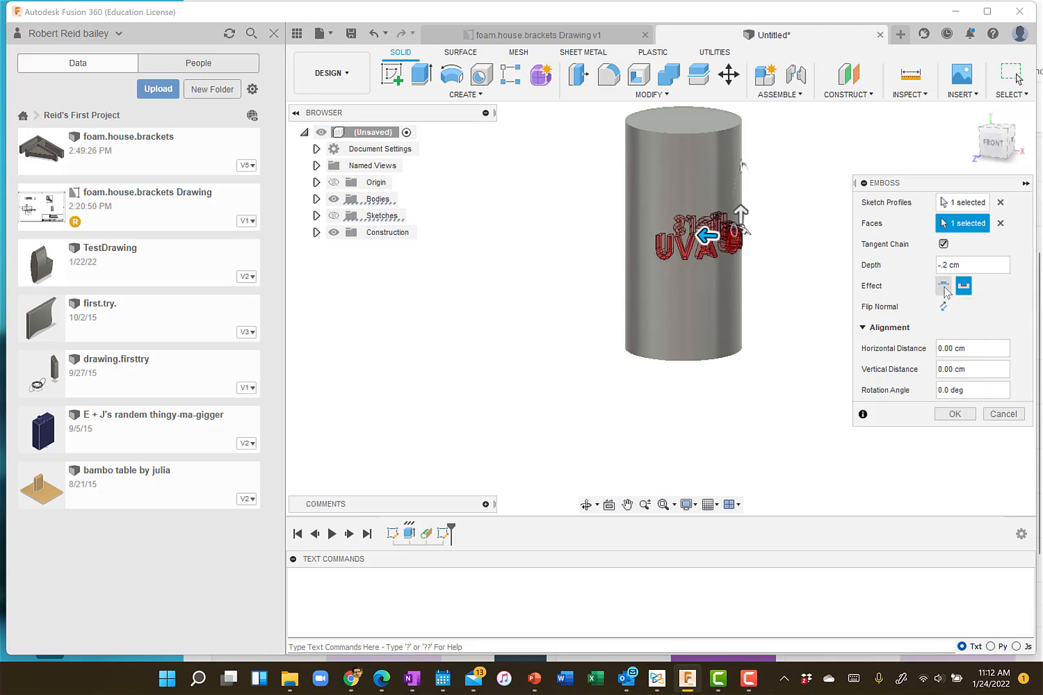
drag(975, 266, 920, 270)
key(BackSpace)
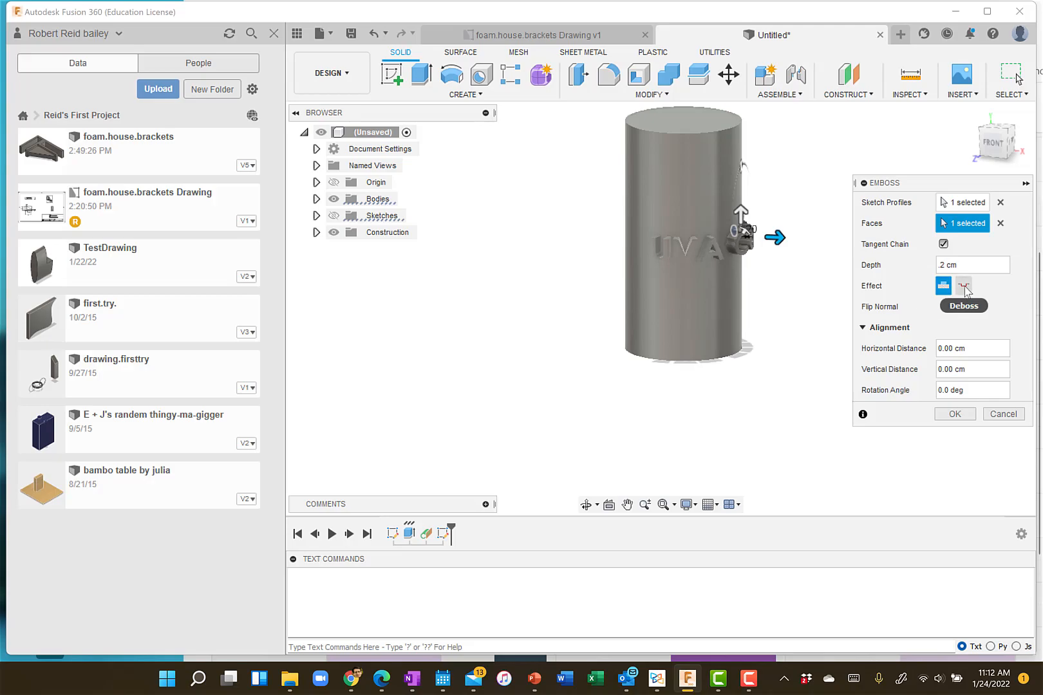
Step: Deboss the "UVA Cavaliers" text into the cylinder's curved face with a depth of -0.2 cm
click(941, 265)
click(963, 286)
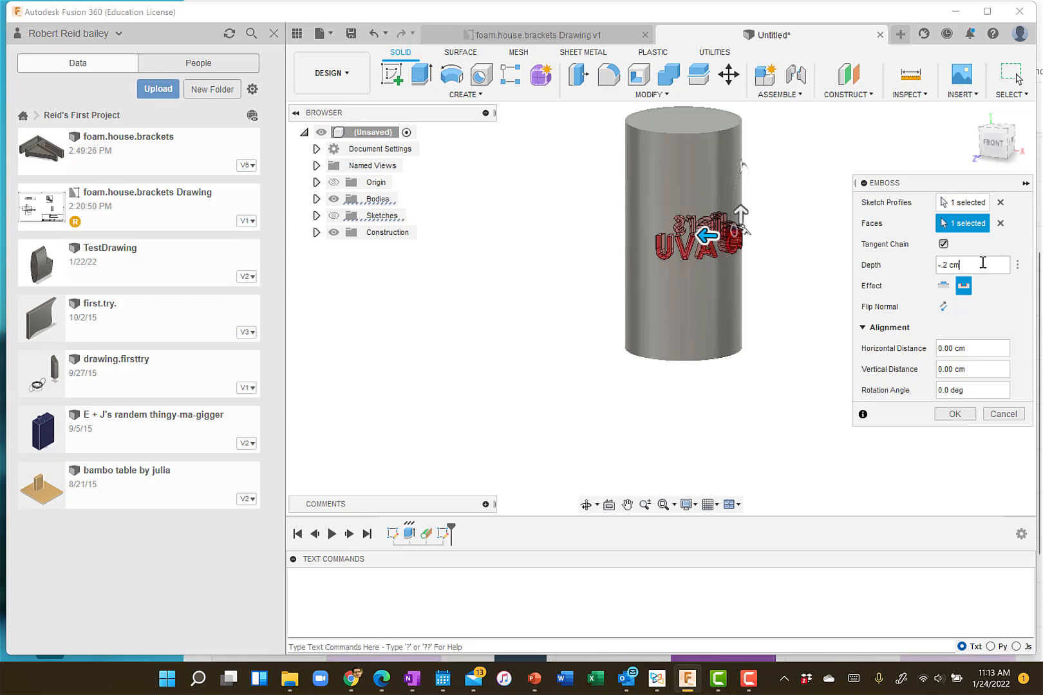
key(Return)
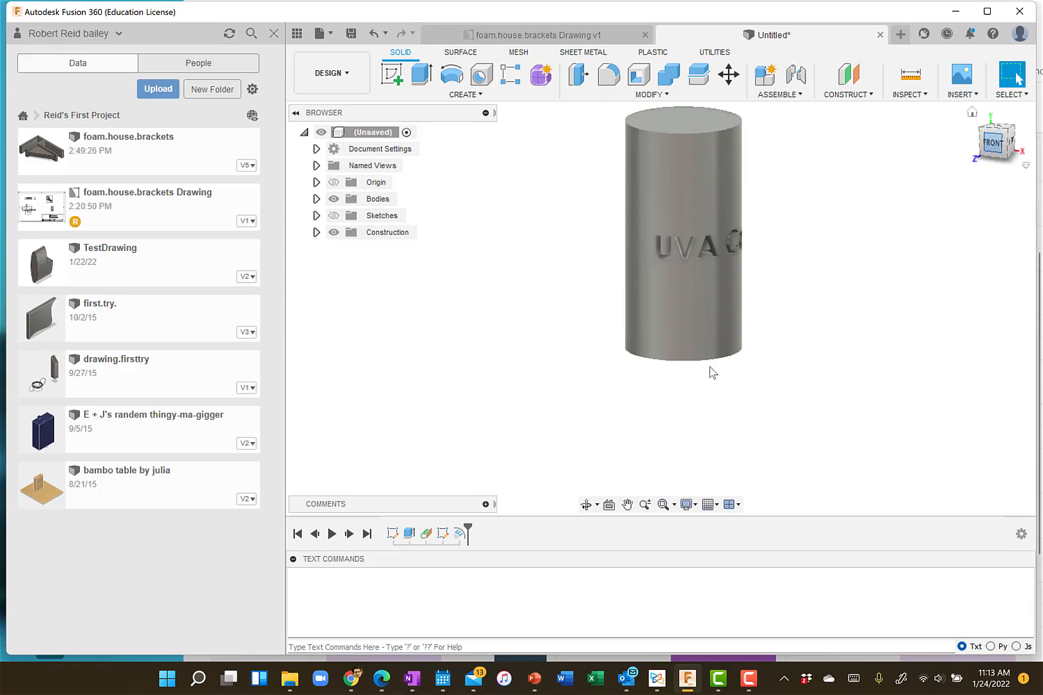
Step: Examine the recessed lettering wrapped around the cylinder from several angles
click(586, 505)
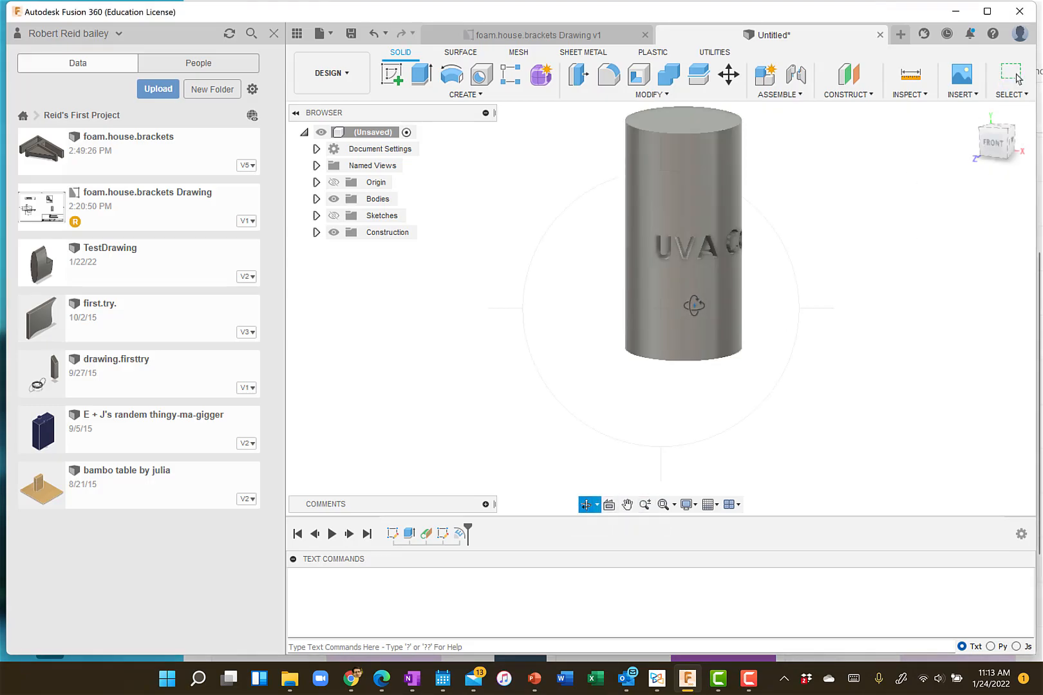
mouse_move(688, 300)
mouse_down()
mouse_move(643, 342)
mouse_move(556, 272)
mouse_move(493, 272)
mouse_move(598, 271)
mouse_move(644, 290)
mouse_move(673, 275)
mouse_move(730, 289)
mouse_move(661, 314)
mouse_move(538, 288)
mouse_move(669, 272)
mouse_move(696, 286)
mouse_move(677, 295)
mouse_up()
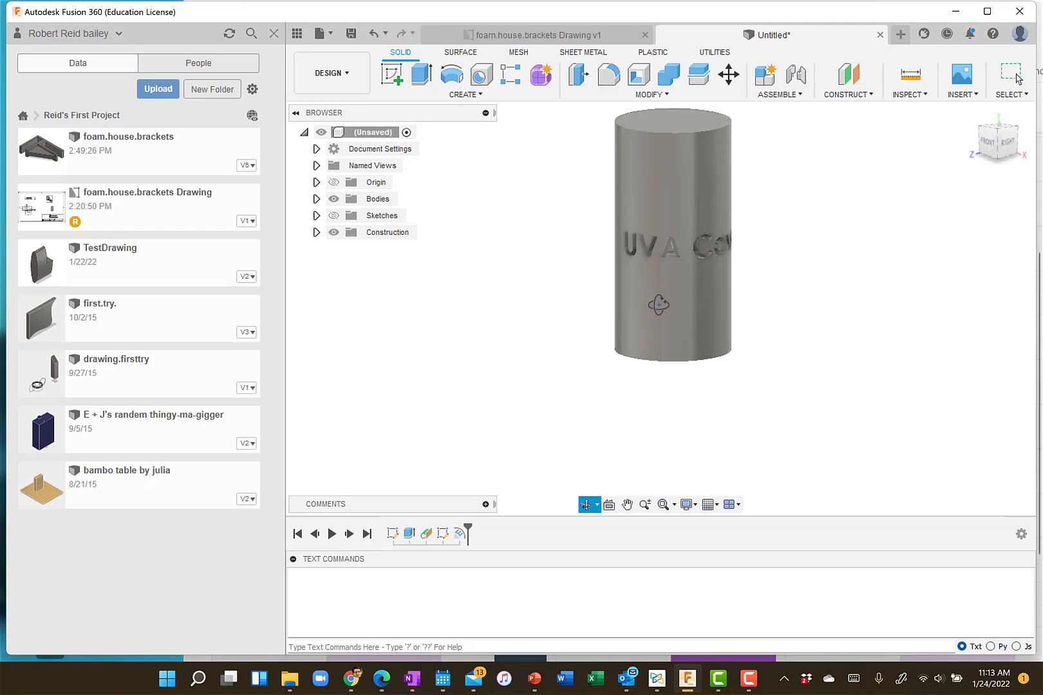
drag(622, 298, 589, 299)
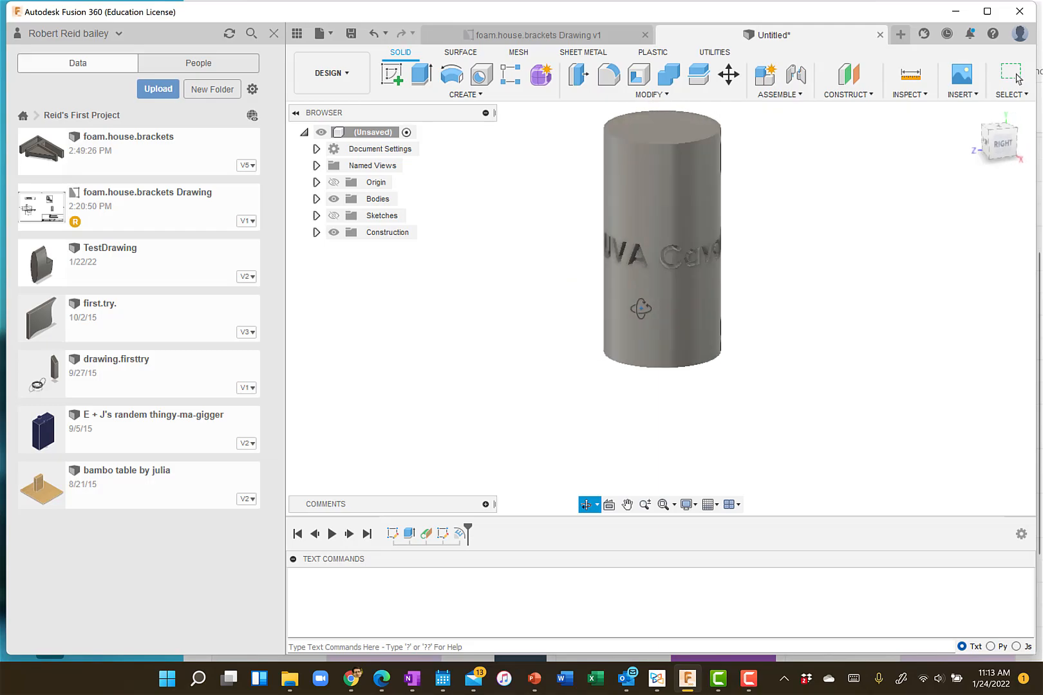